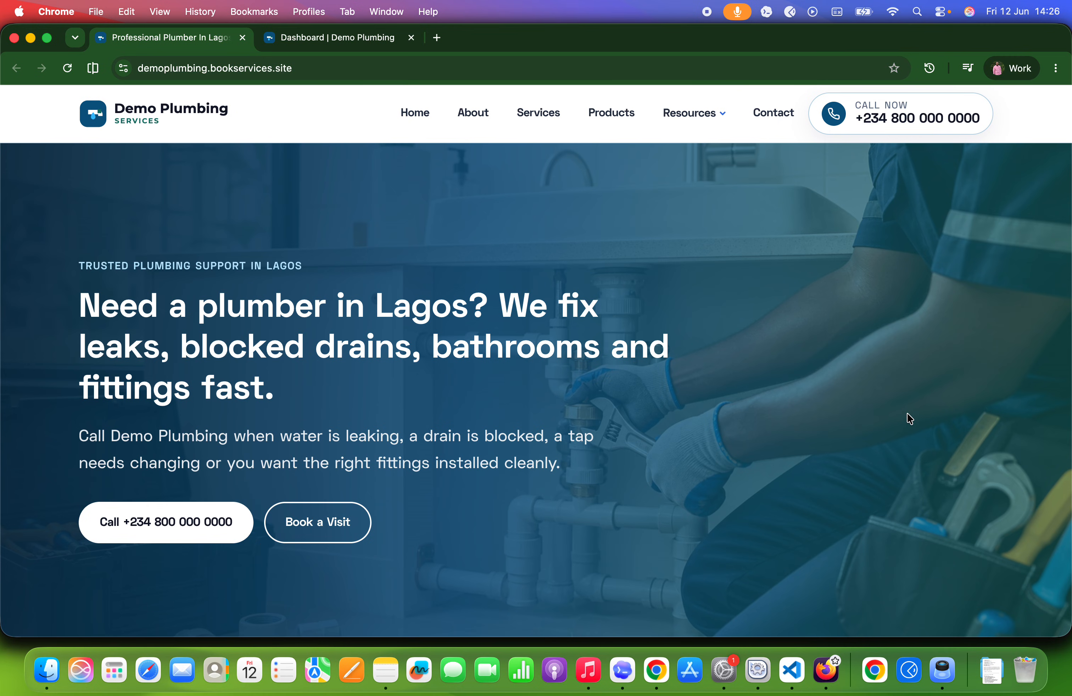
Examine the Demo Plumbing home page's hero banner, highlight cards and the grid of plumbing services.
scroll(910, 419, "down", 8)
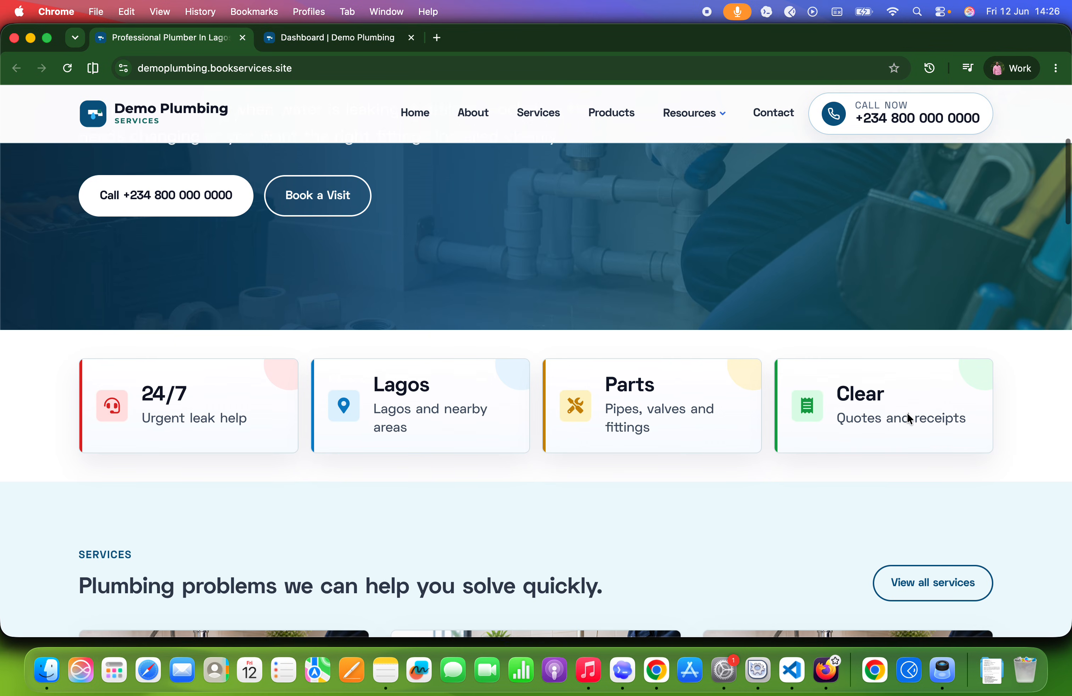
scroll(910, 419, "up", 5)
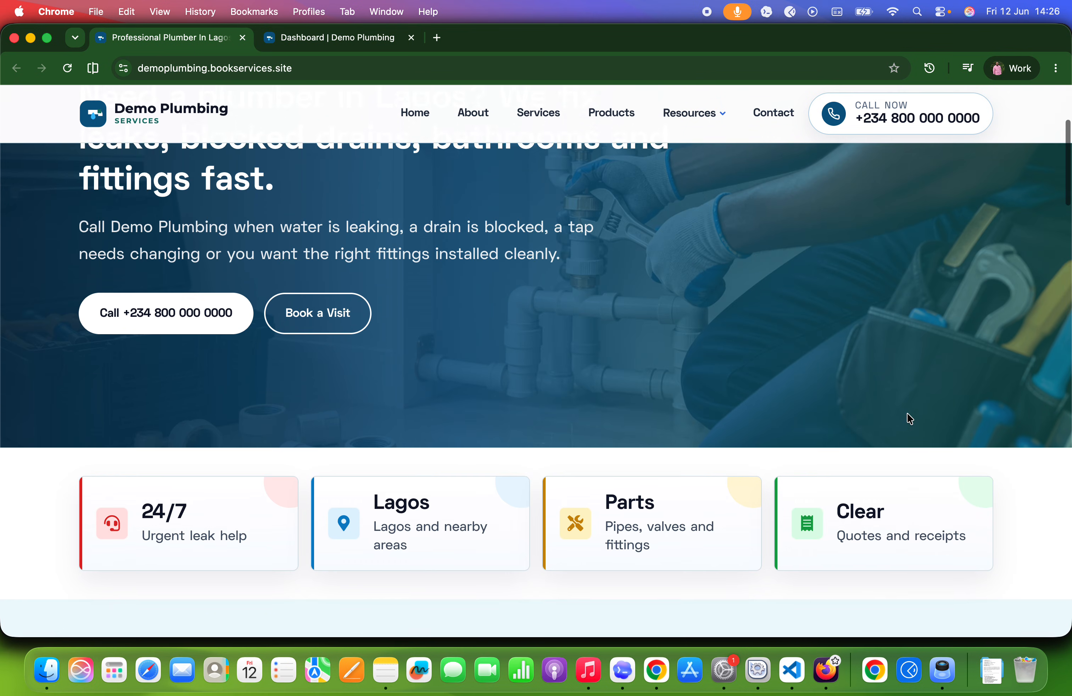
scroll(910, 419, "down", 6)
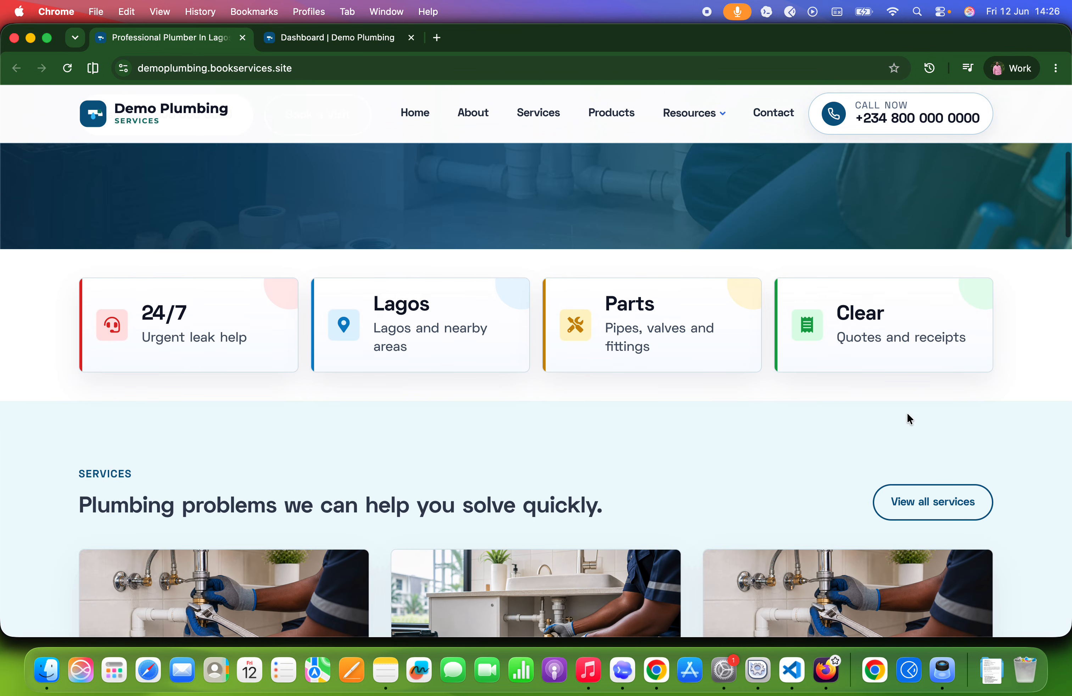
scroll(907, 414, "up", 10)
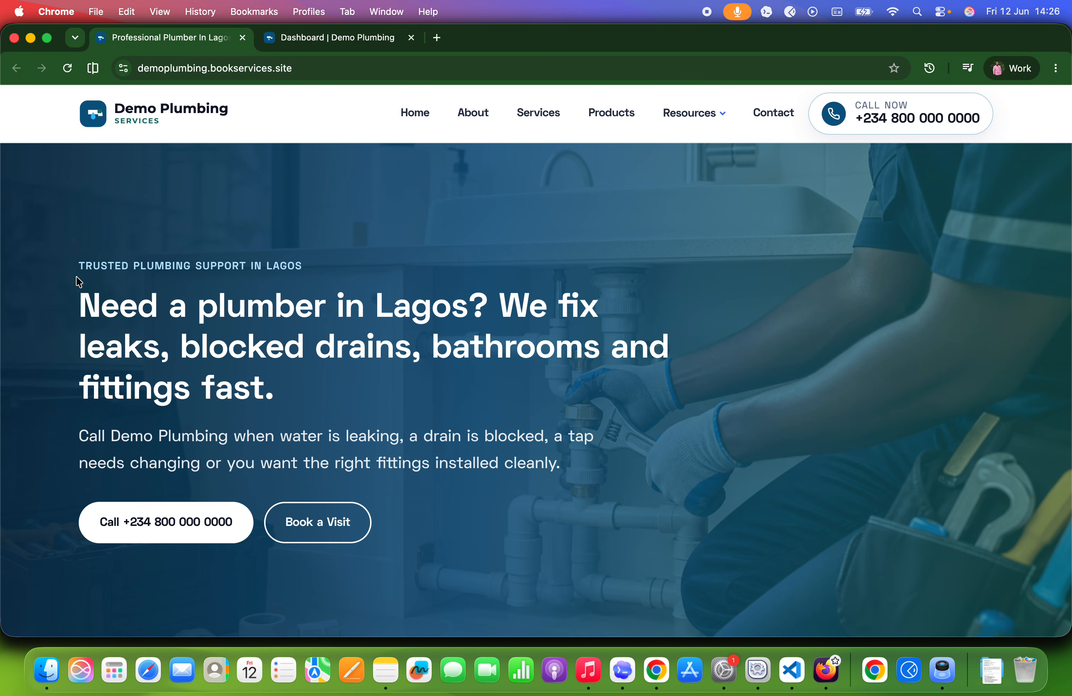
scroll(31, 376, "down", 15)
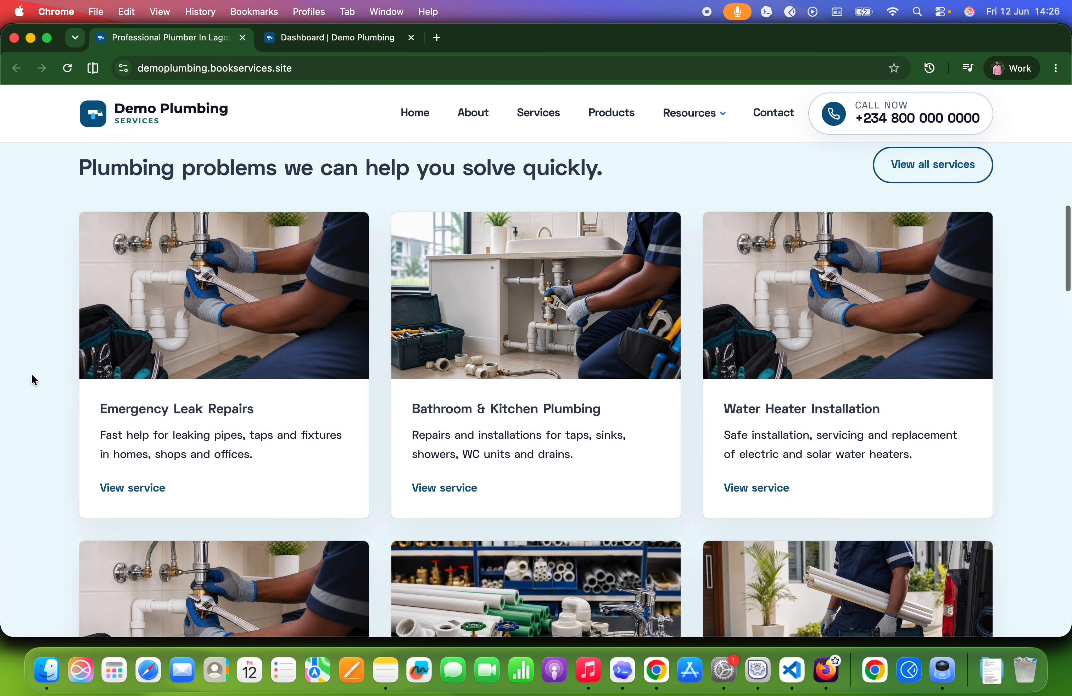
scroll(31, 376, "down", 5)
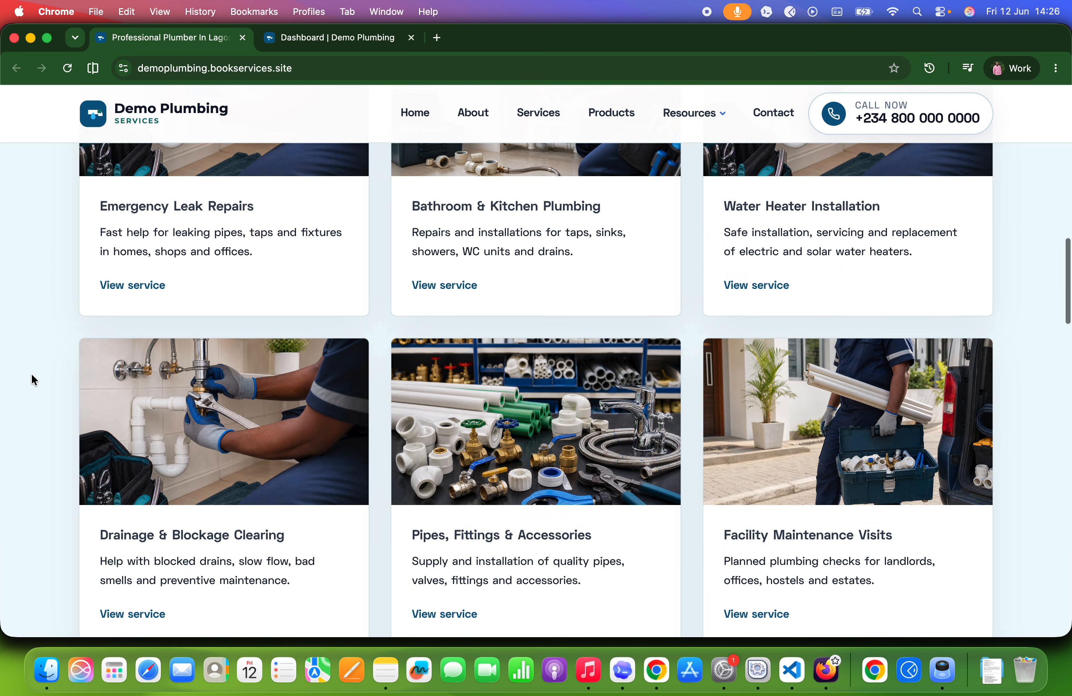
scroll(32, 376, "down", 5)
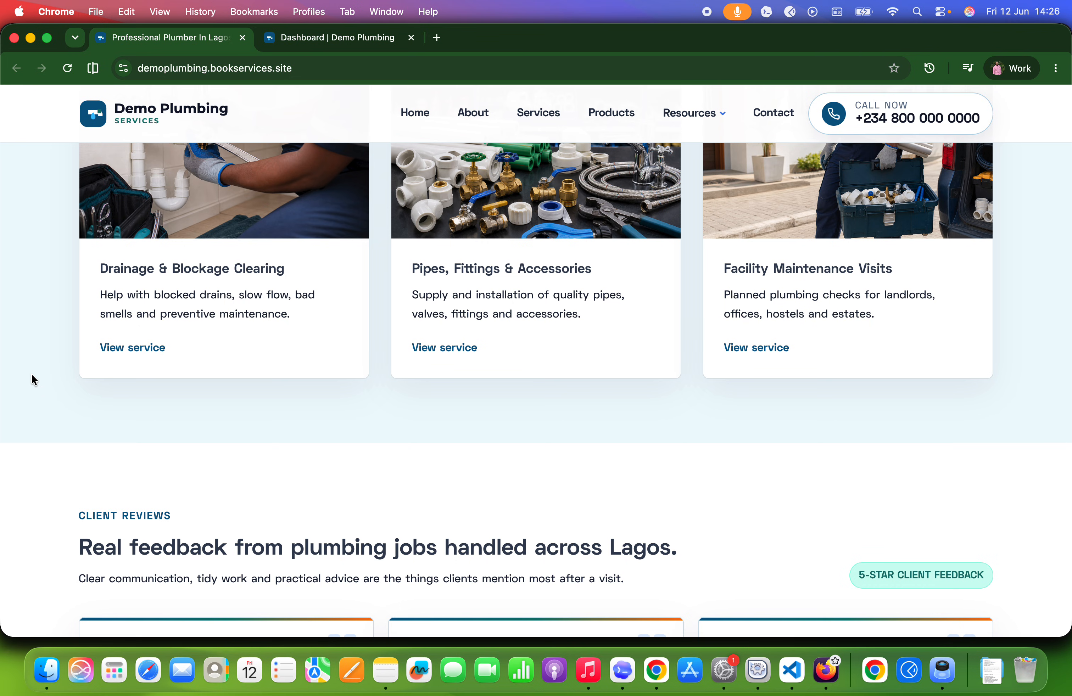
scroll(34, 379, "up", 5)
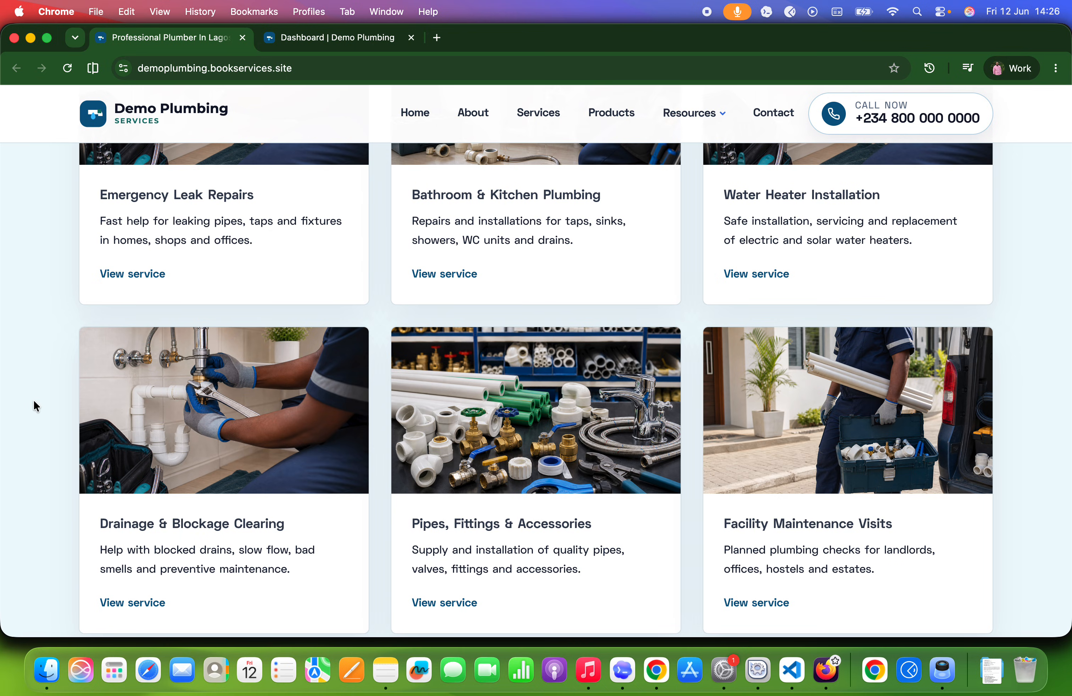
Examine the home page's client reviews, parts and fittings section, closing call-to-action and footer.
scroll(34, 401, "down", 10)
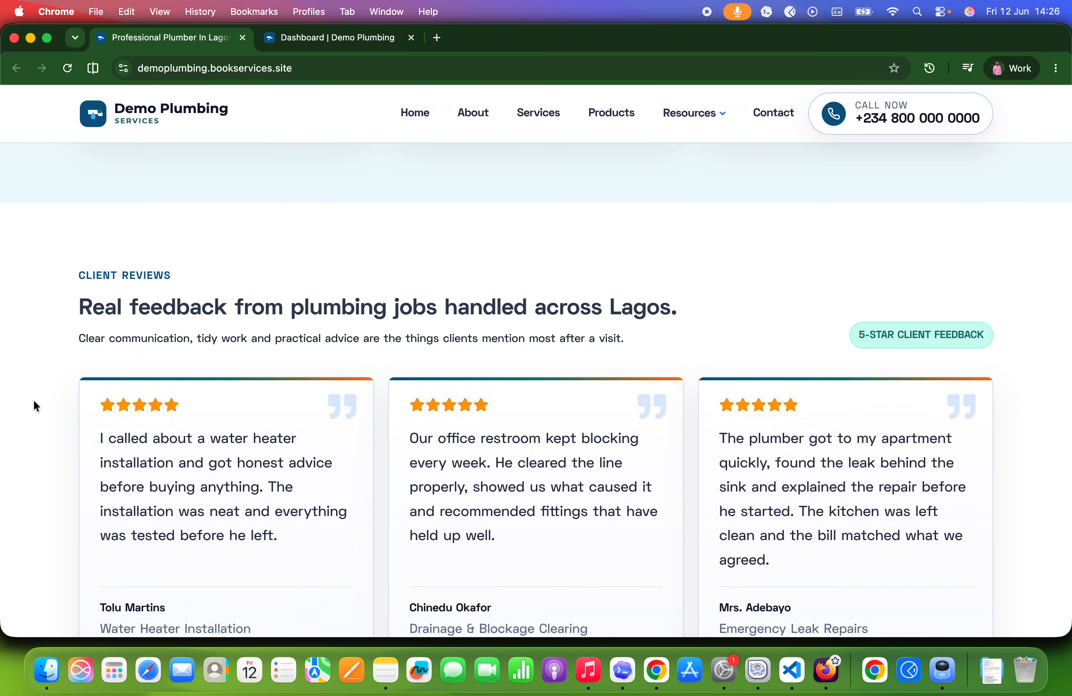
scroll(34, 401, "down", 5)
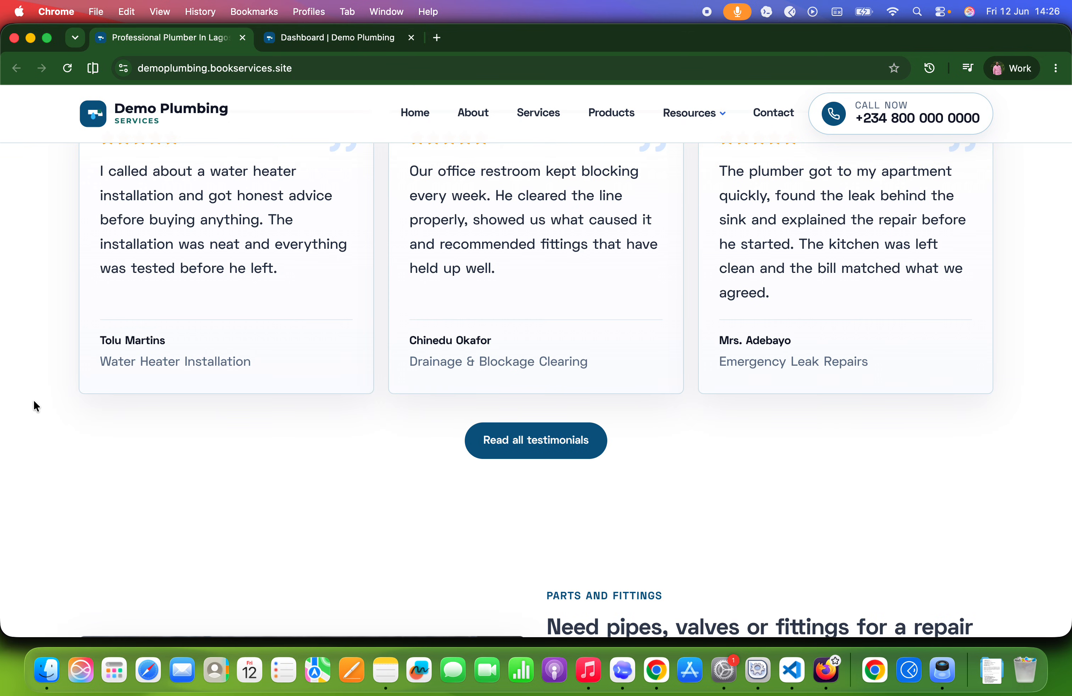
scroll(34, 401, "down", 10)
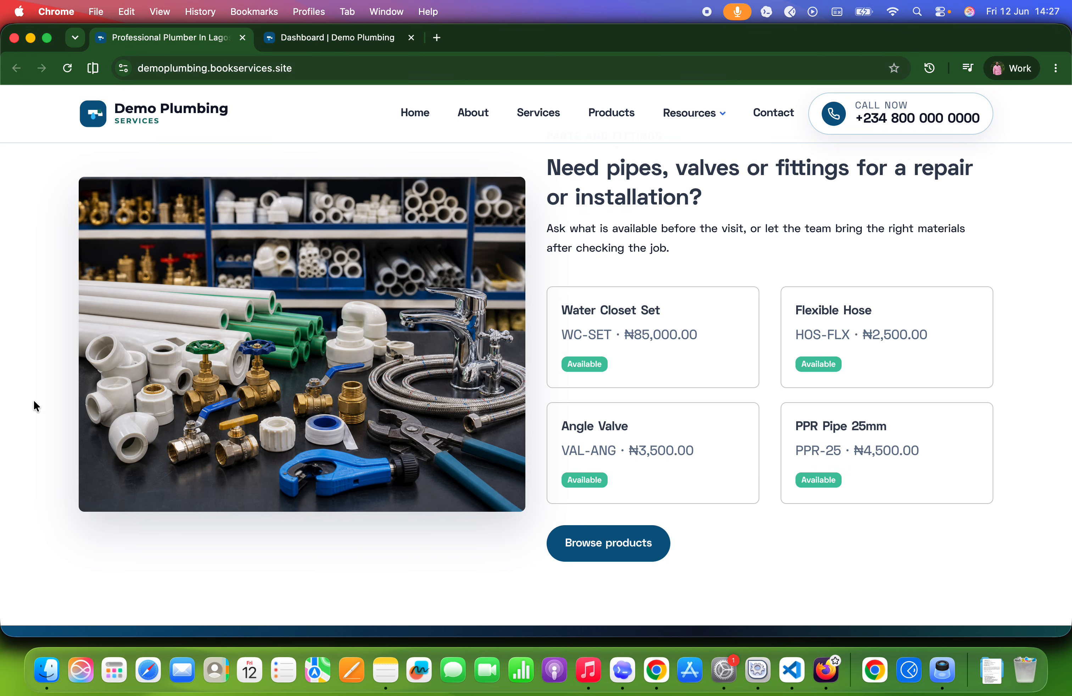
scroll(32, 399, "down", 10)
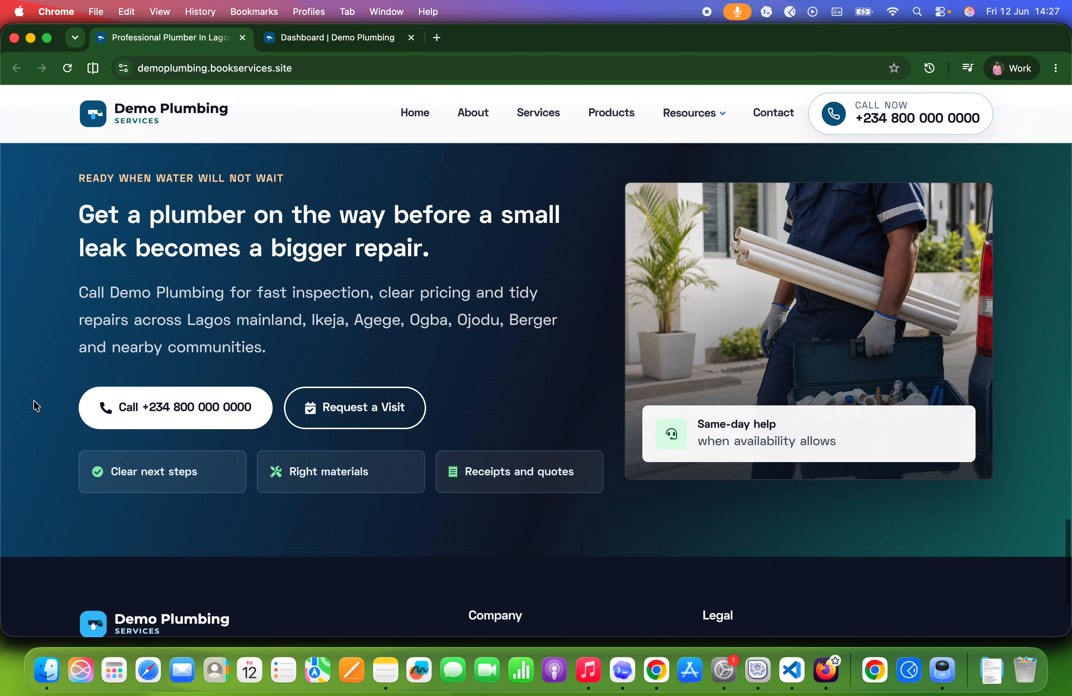
scroll(335, 293, "down", 1)
scroll(335, 293, "down", 3)
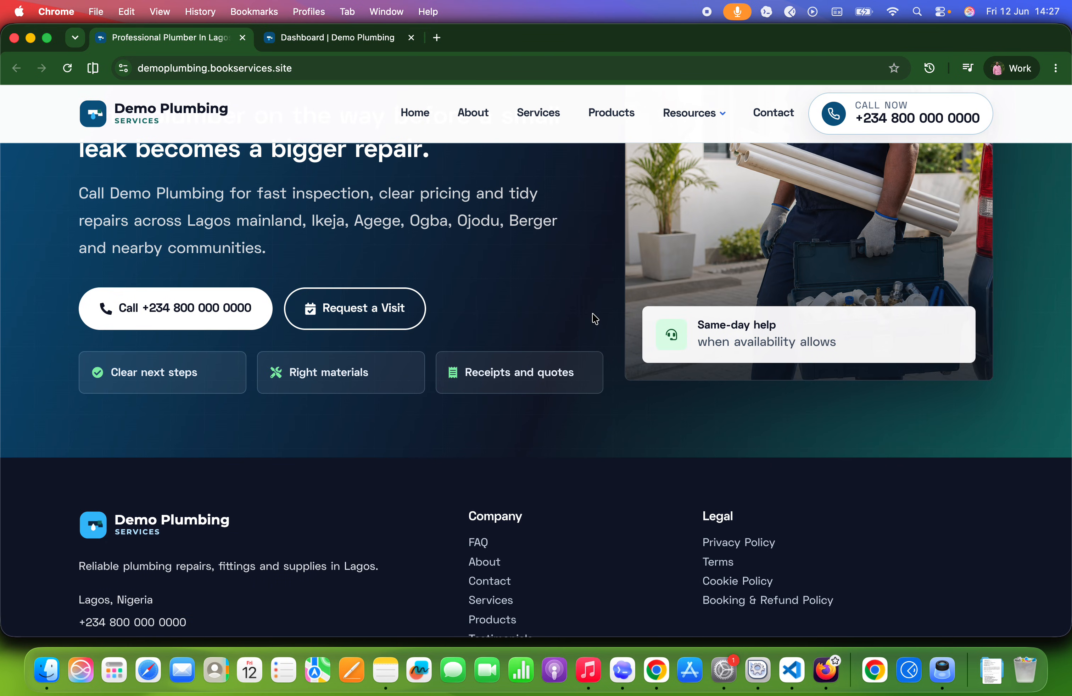
scroll(593, 316, "down", 3)
scroll(595, 318, "up", 3)
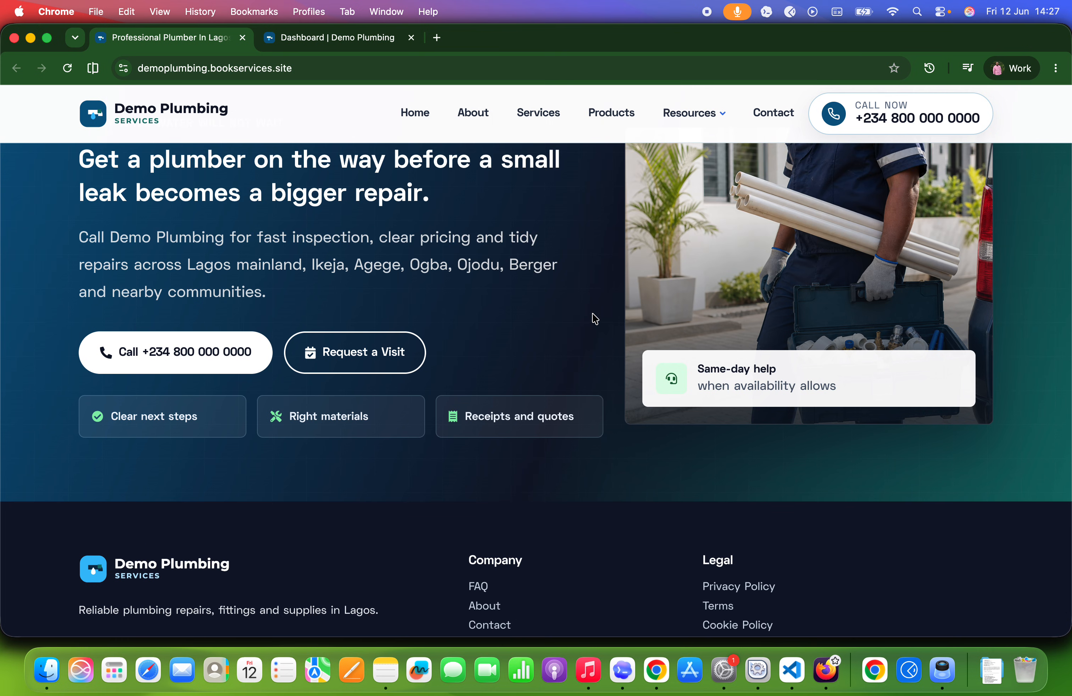
View the About page down to its footer, and open the Services page to examine the service cards and their starting prices.
left_click(475, 119)
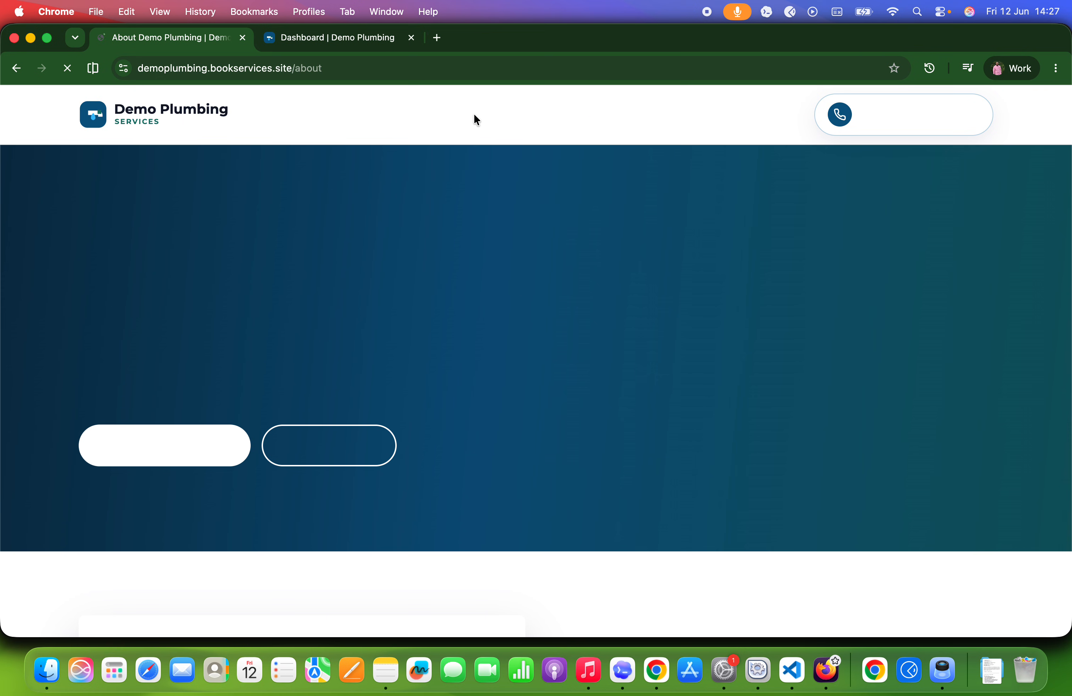
scroll(330, 260, "down", 15)
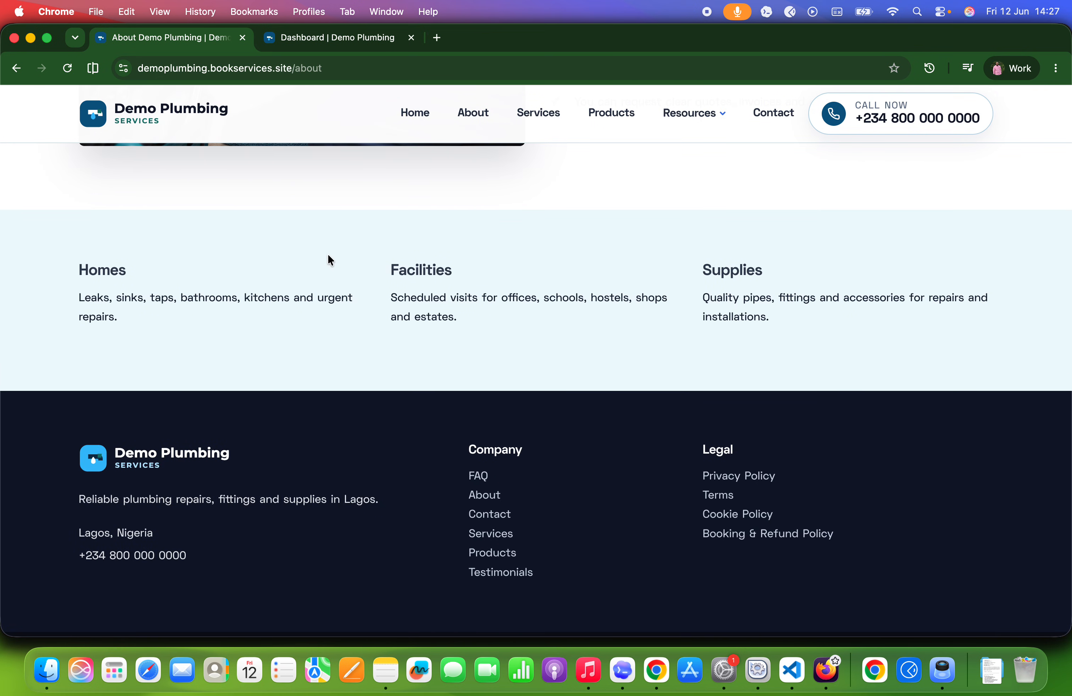
left_click(521, 111)
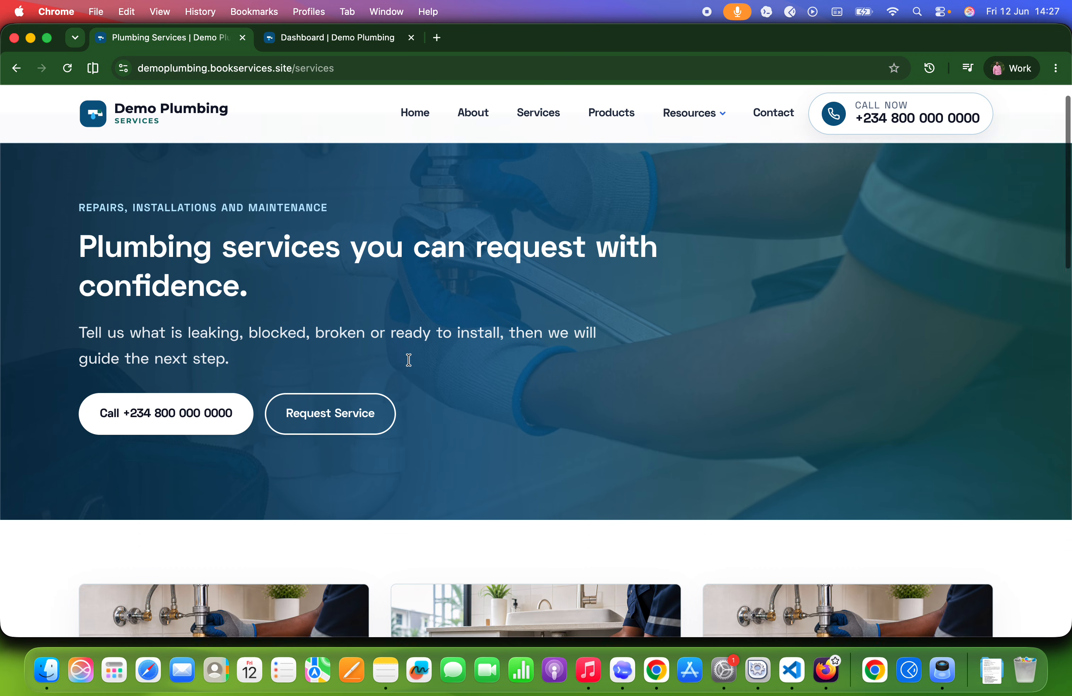
scroll(409, 359, "down", 10)
scroll(411, 364, "down", 5)
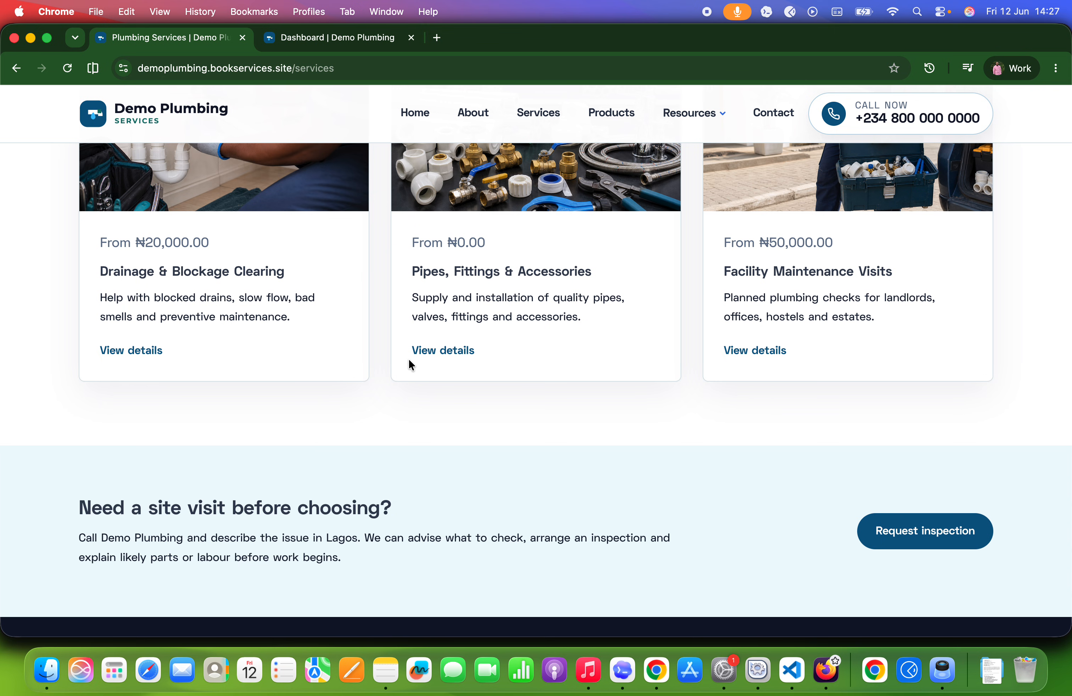
scroll(411, 365, "up", 6)
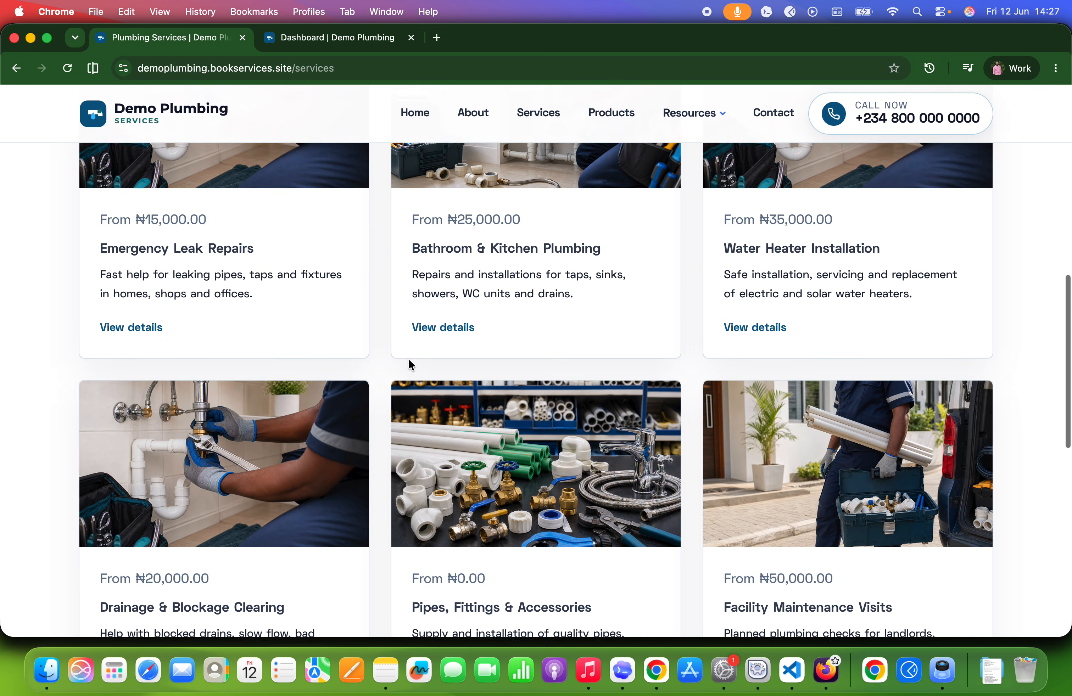
scroll(411, 364, "down", 1)
scroll(410, 364, "up", 4)
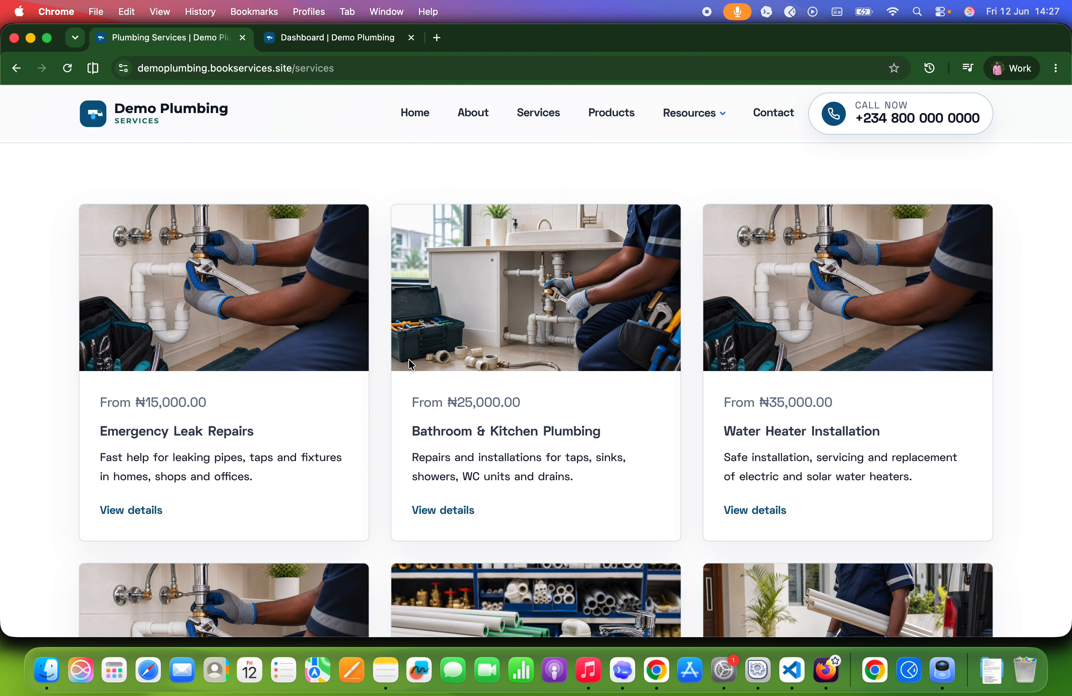
Open the Products page, look over the listed items and view the Flexible Hose product's details.
left_click(630, 113)
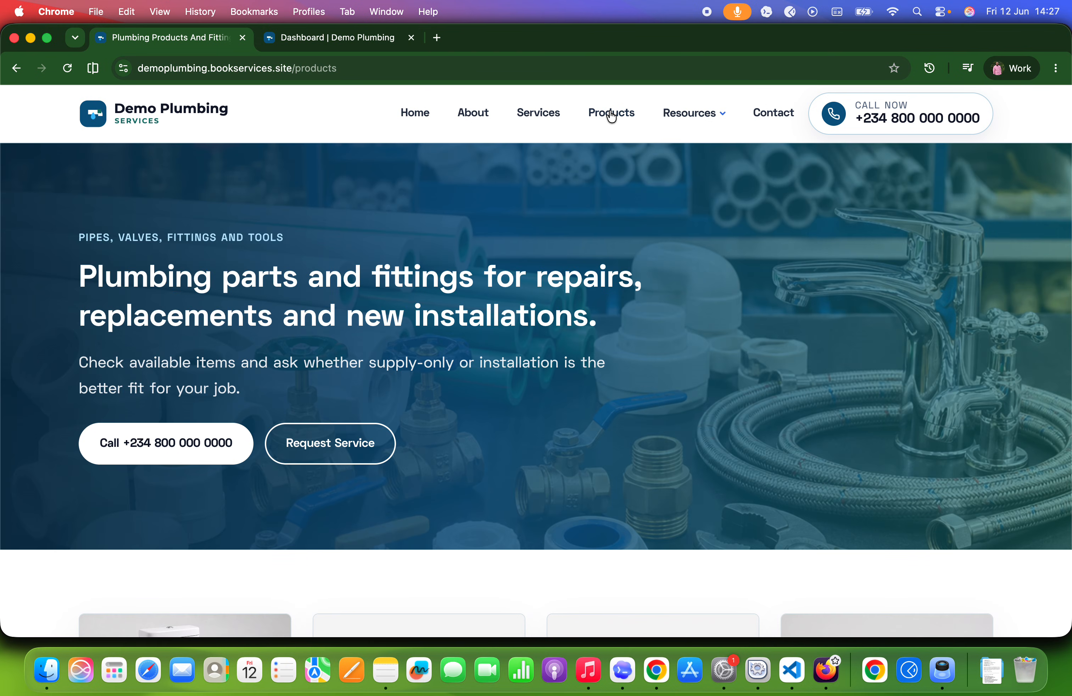
scroll(118, 302, "down", 7)
scroll(121, 300, "down", 1)
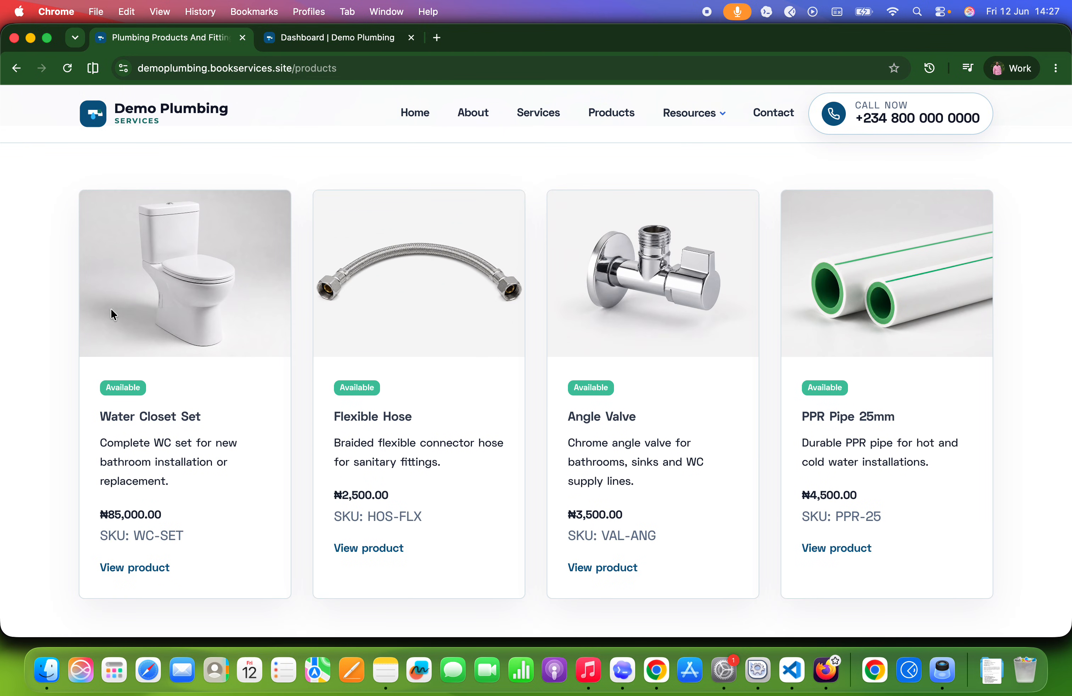
scroll(61, 416, "down", 2)
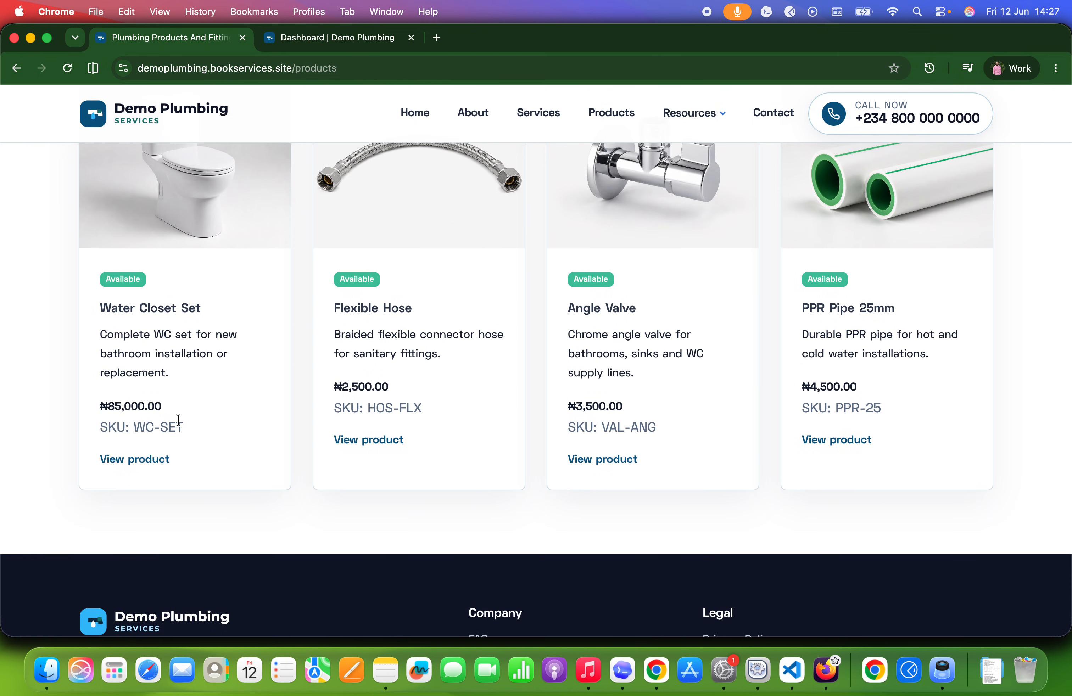
left_click(383, 440)
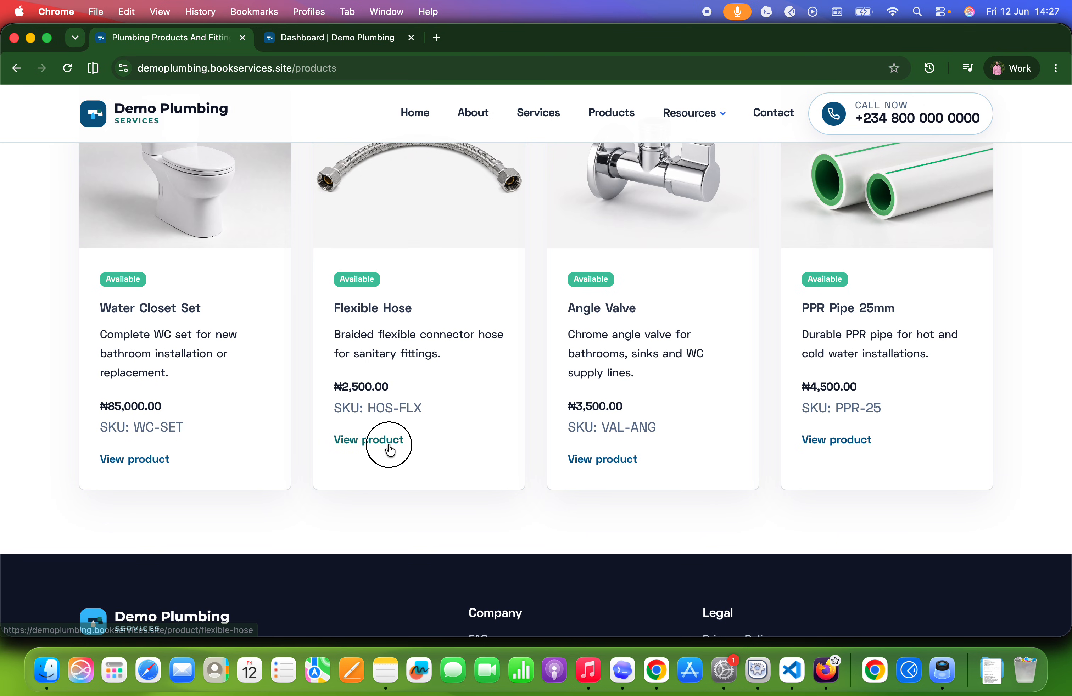
scroll(388, 448, "down", 10)
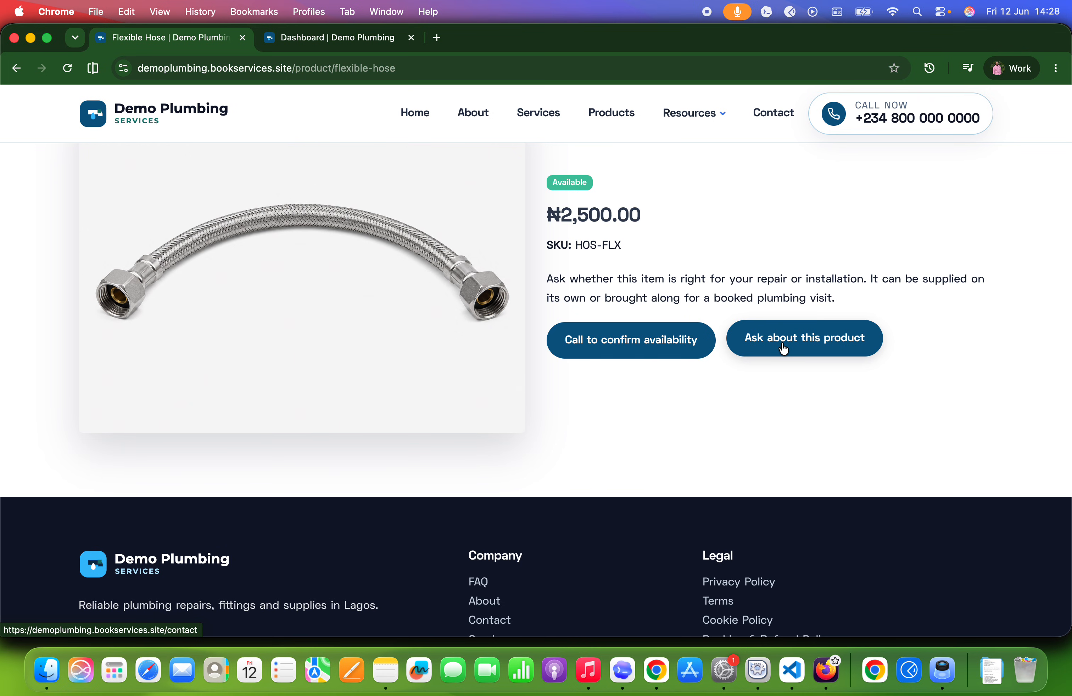
Return to the Services page and examine the Emergency Leak Repairs details, including the inspection request and what is included.
left_click(545, 111)
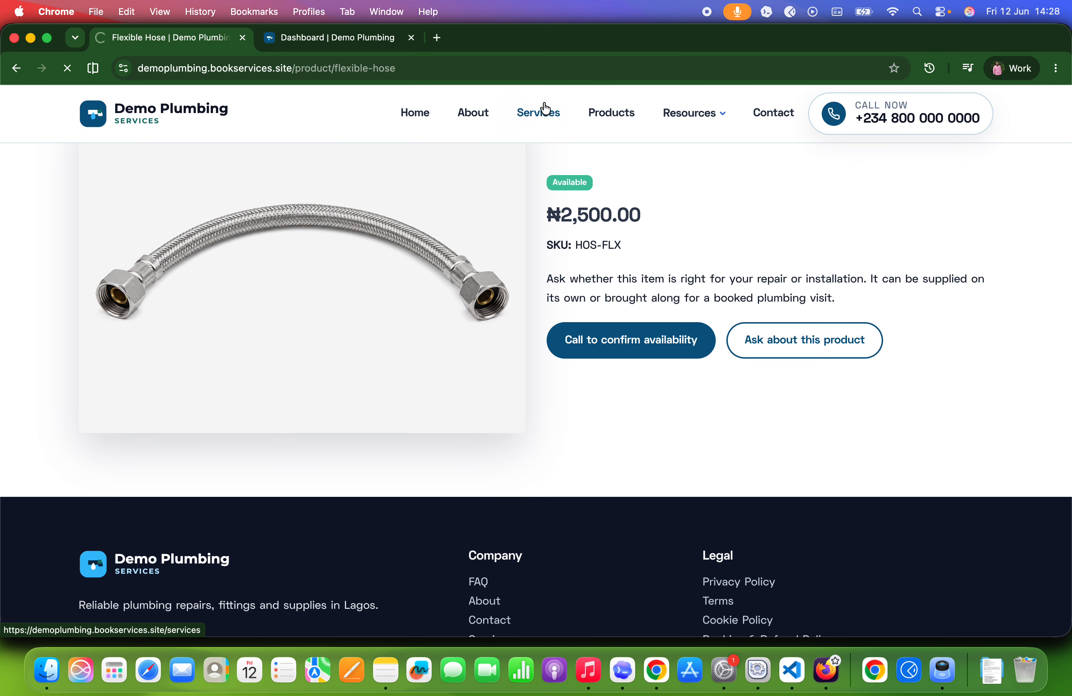
scroll(145, 559, "down", 8)
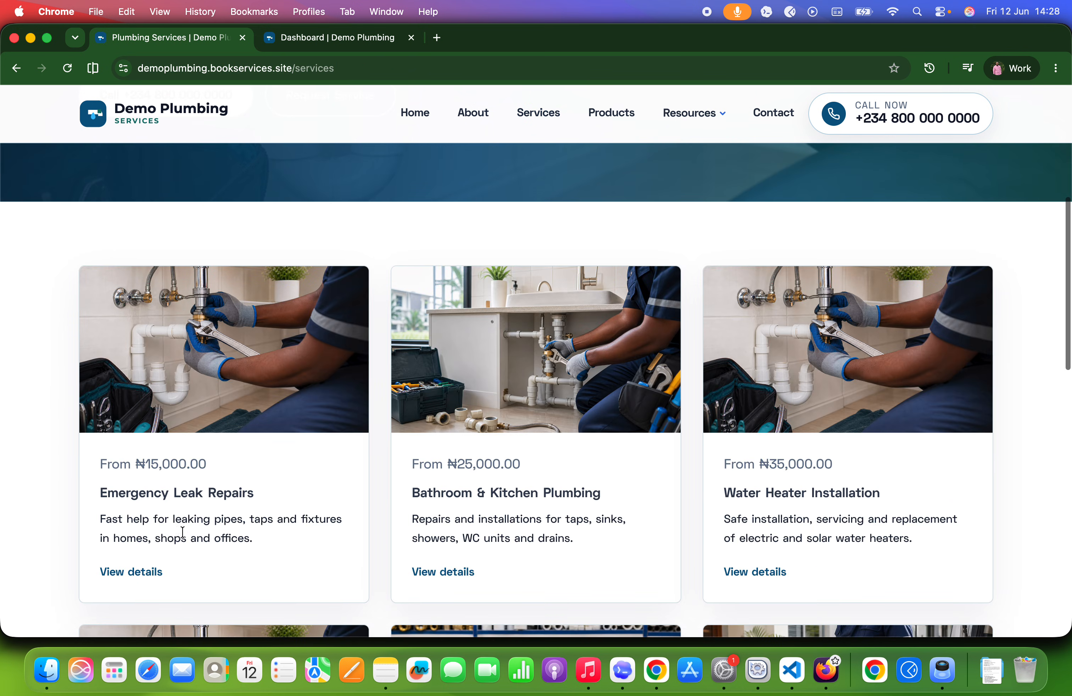
left_click(136, 568)
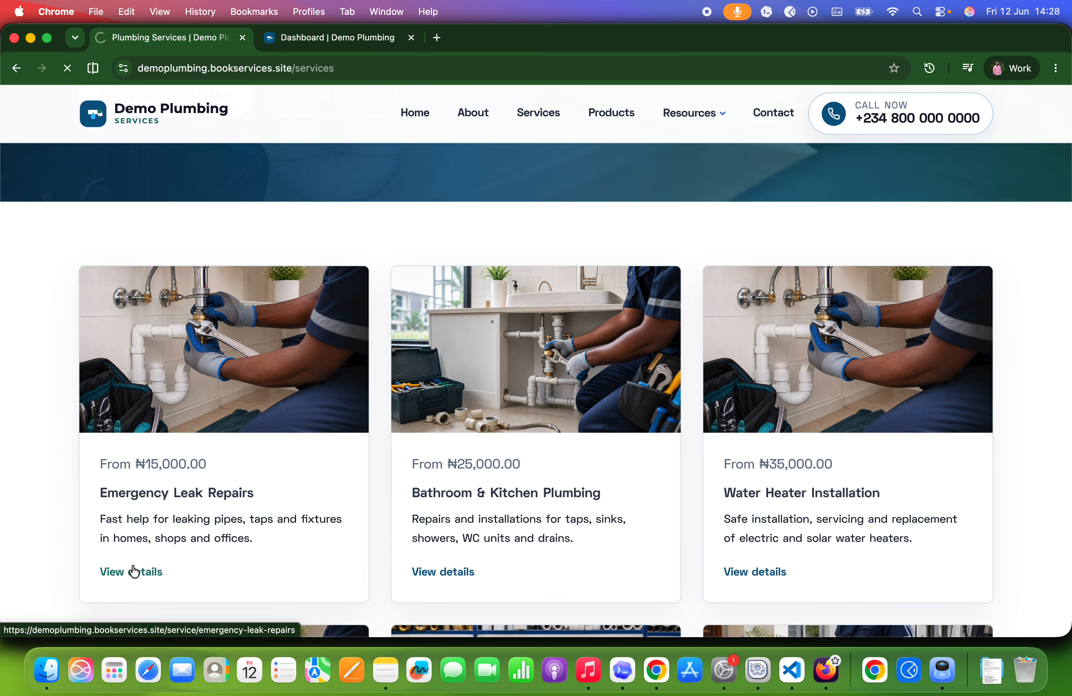
scroll(134, 570, "down", 8)
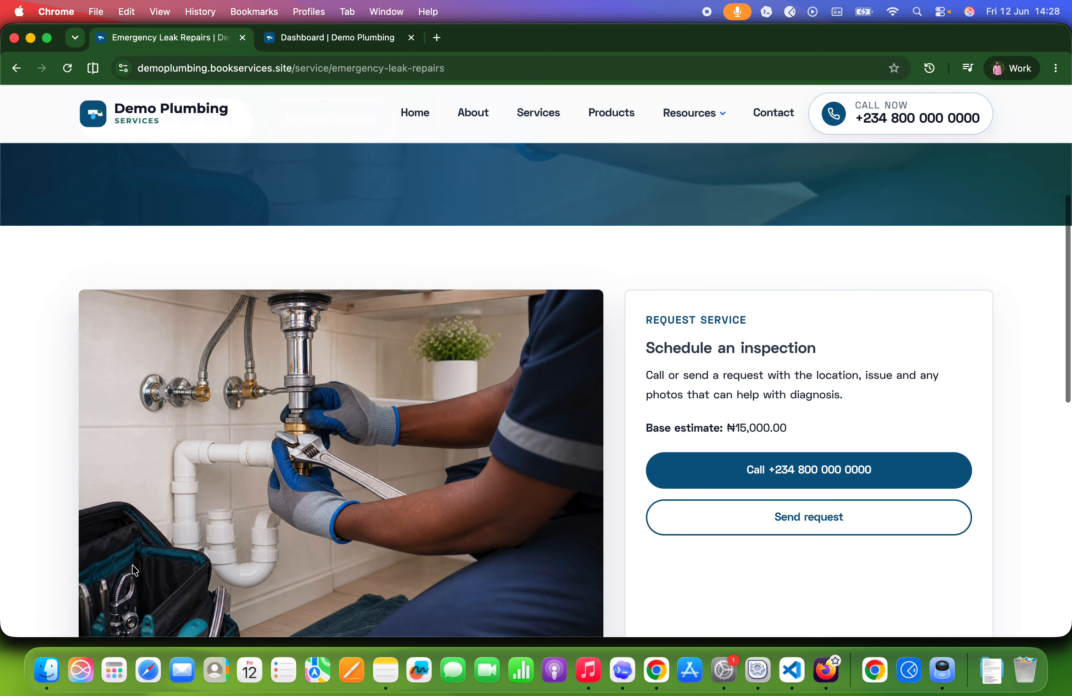
scroll(132, 567, "down", 6)
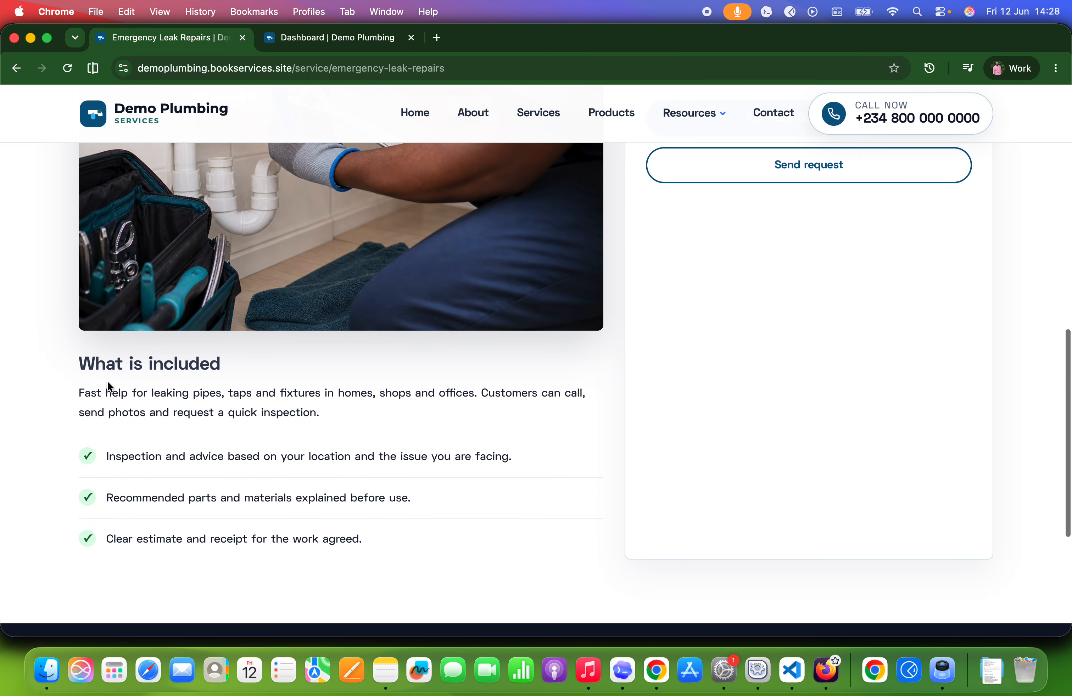
scroll(170, 412, "up", 14)
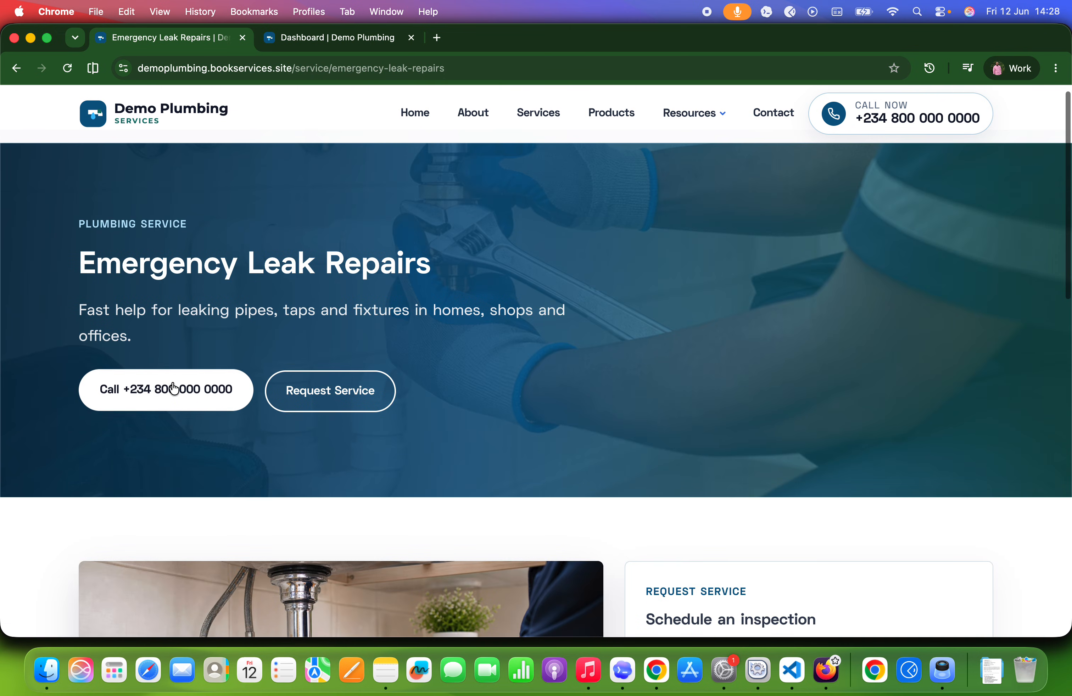
scroll(316, 346, "down", 2)
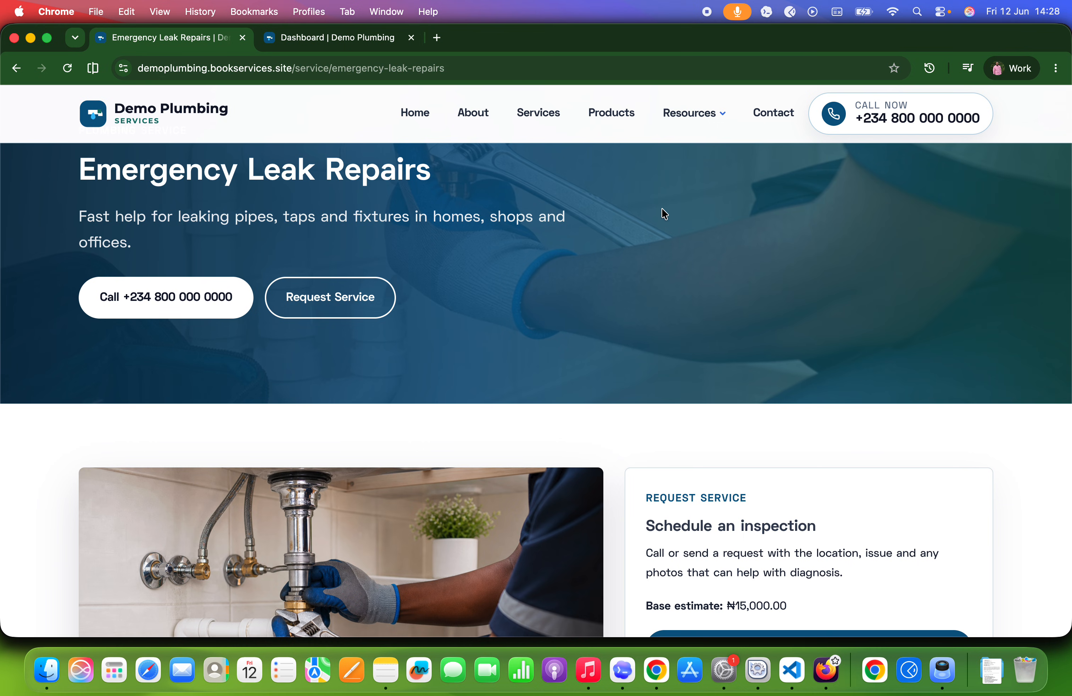
View the project photos on the Gallery page and open the client Testimonials page.
mouse_move(687, 108)
left_click(689, 175)
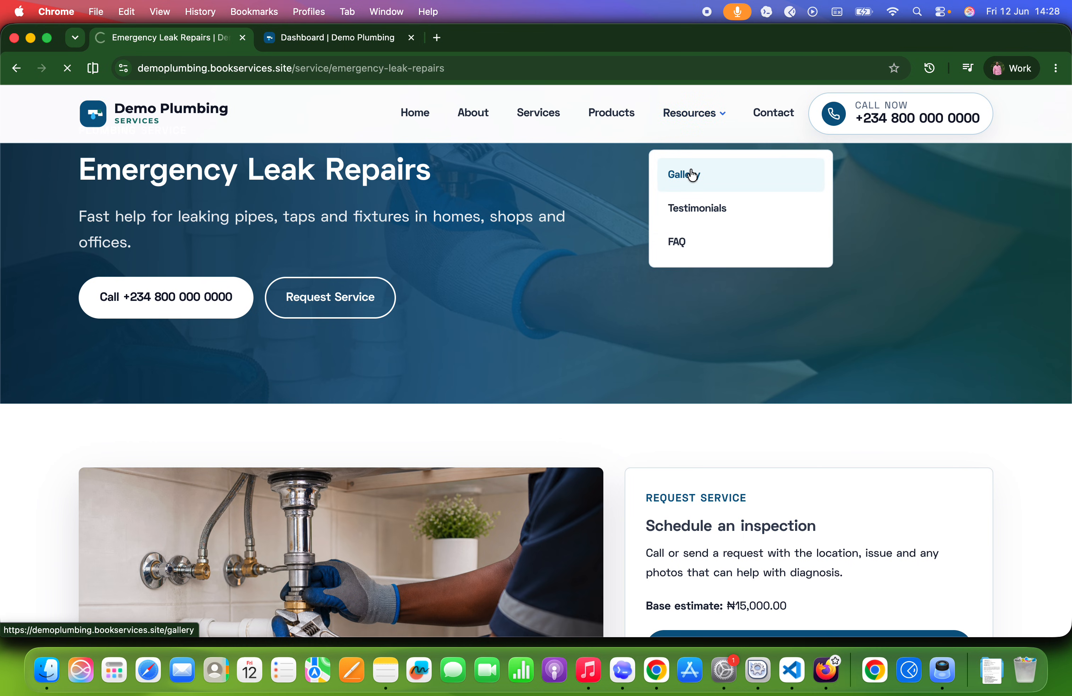
scroll(693, 174, "down", 10)
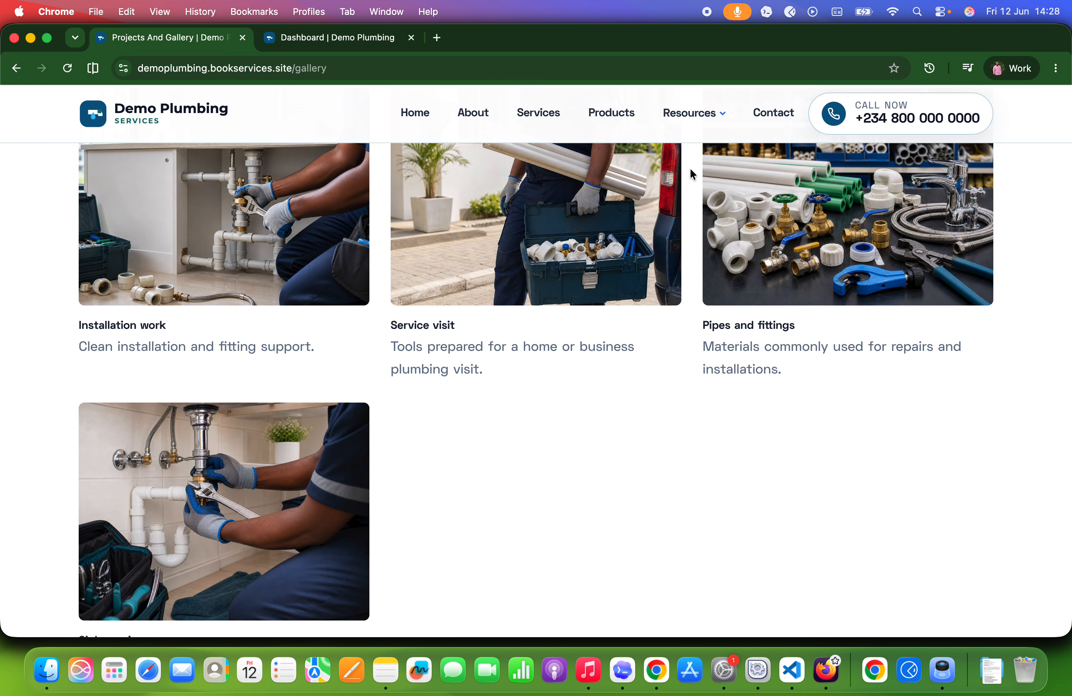
mouse_move(696, 109)
left_click(686, 216)
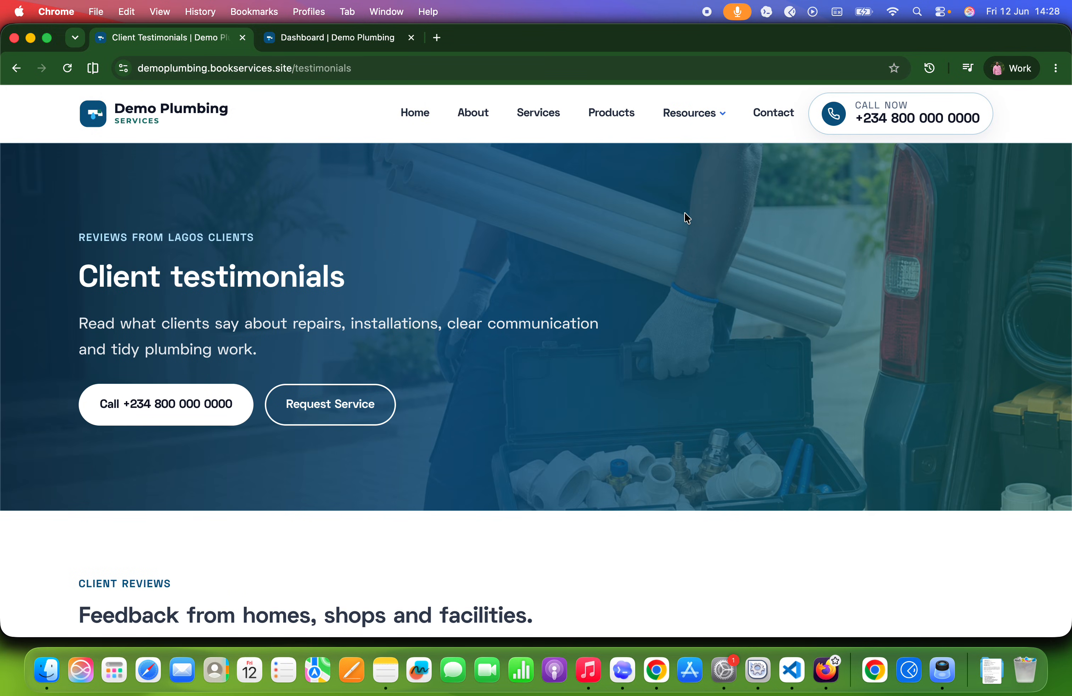
Read the client reviews on the Testimonials page and return to its banner.
scroll(501, 312, "down", 8)
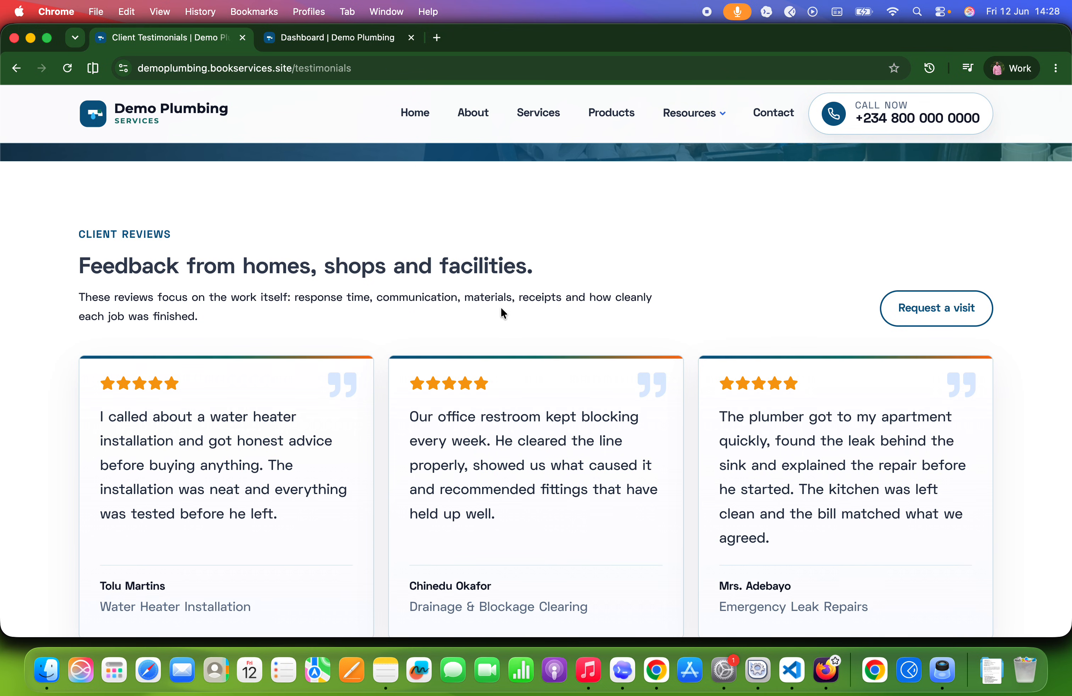
scroll(501, 309, "down", 4)
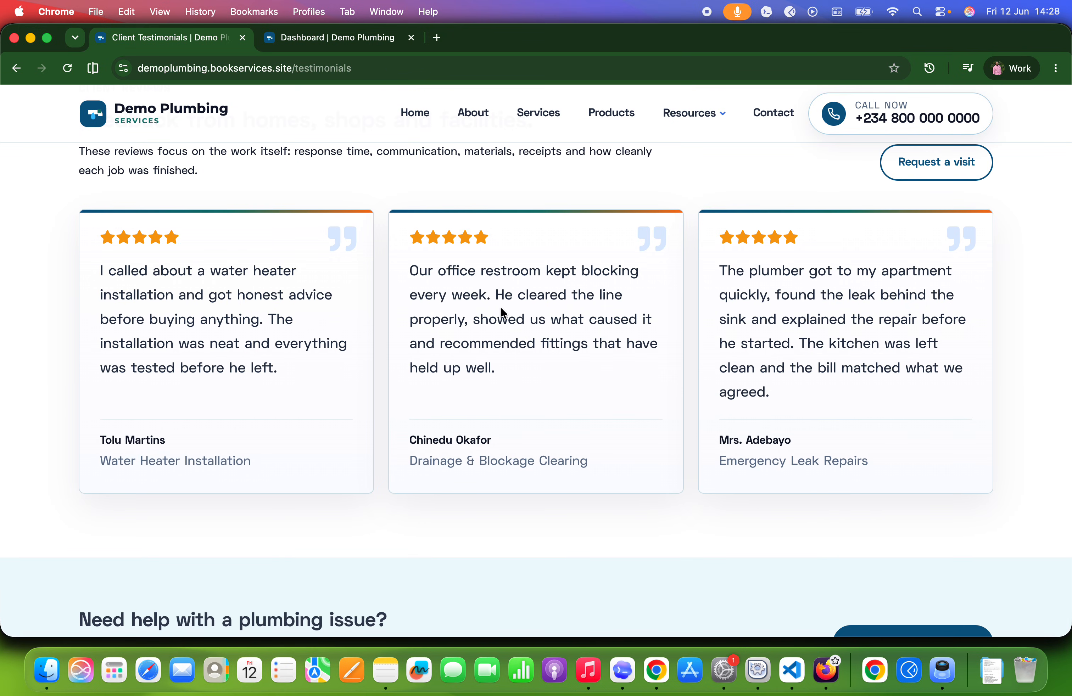
scroll(501, 309, "down", 5)
scroll(501, 308, "up", 14)
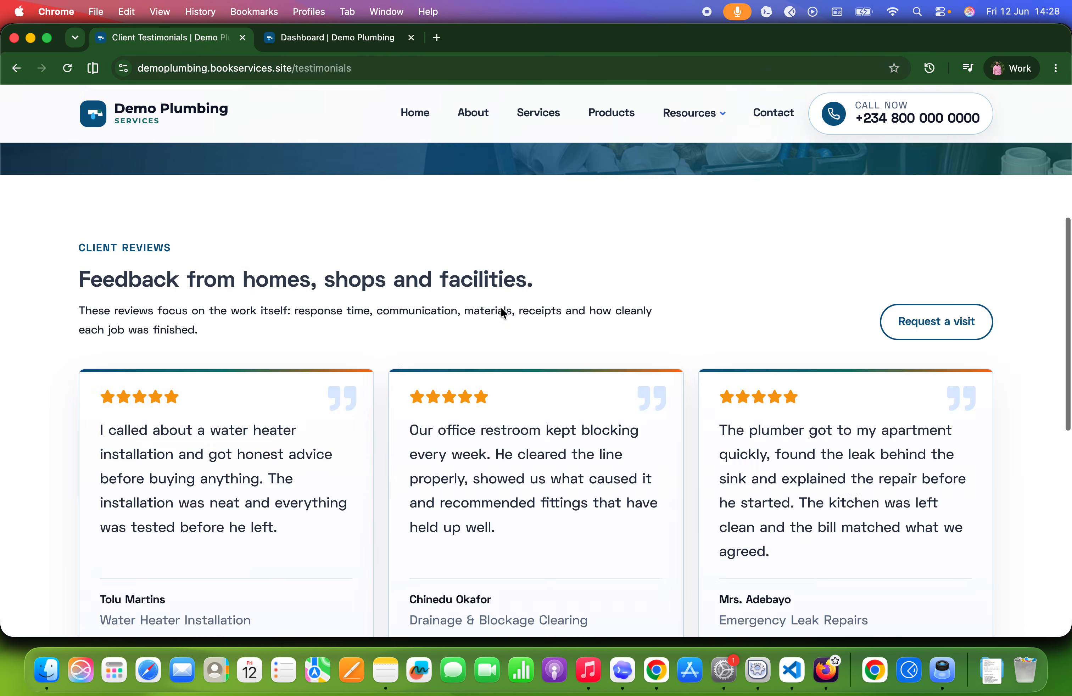
scroll(536, 204, "up", 2)
Open the FAQ page and read through the question cards down to the footer's company and legal links.
mouse_move(678, 120)
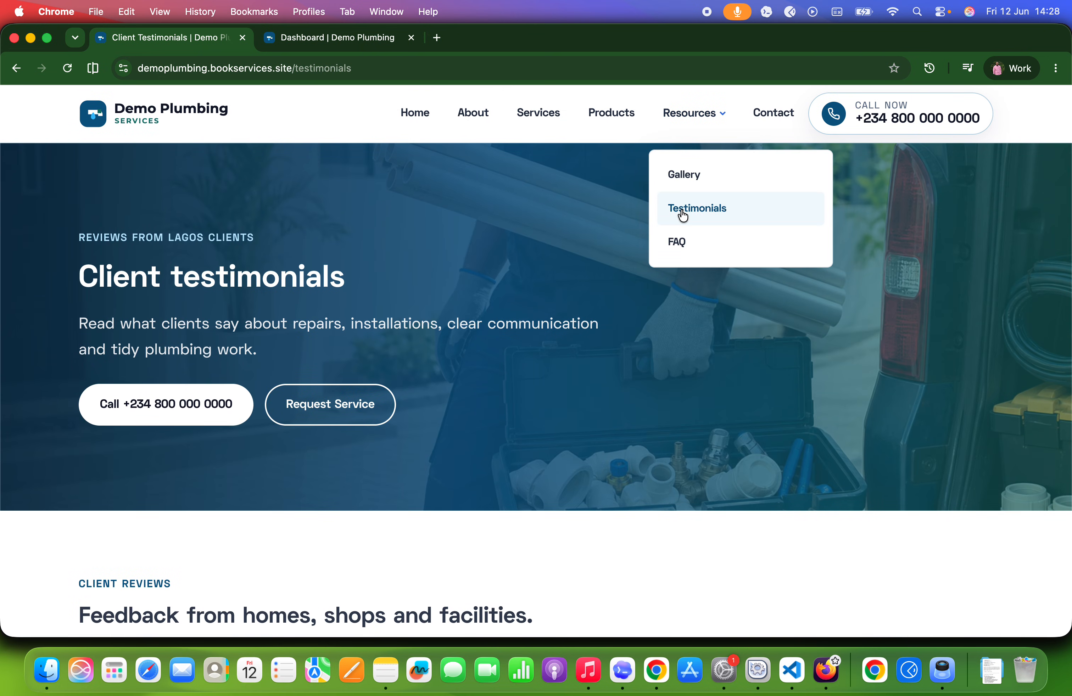
left_click(674, 243)
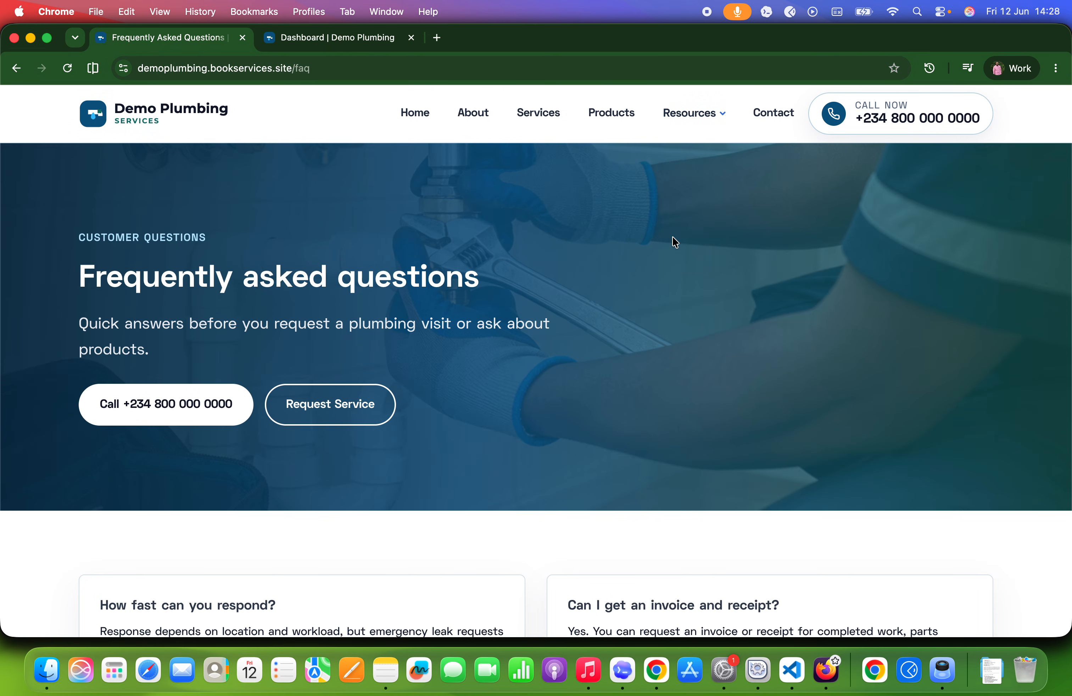
scroll(674, 243, "down", 7)
scroll(674, 242, "down", 2)
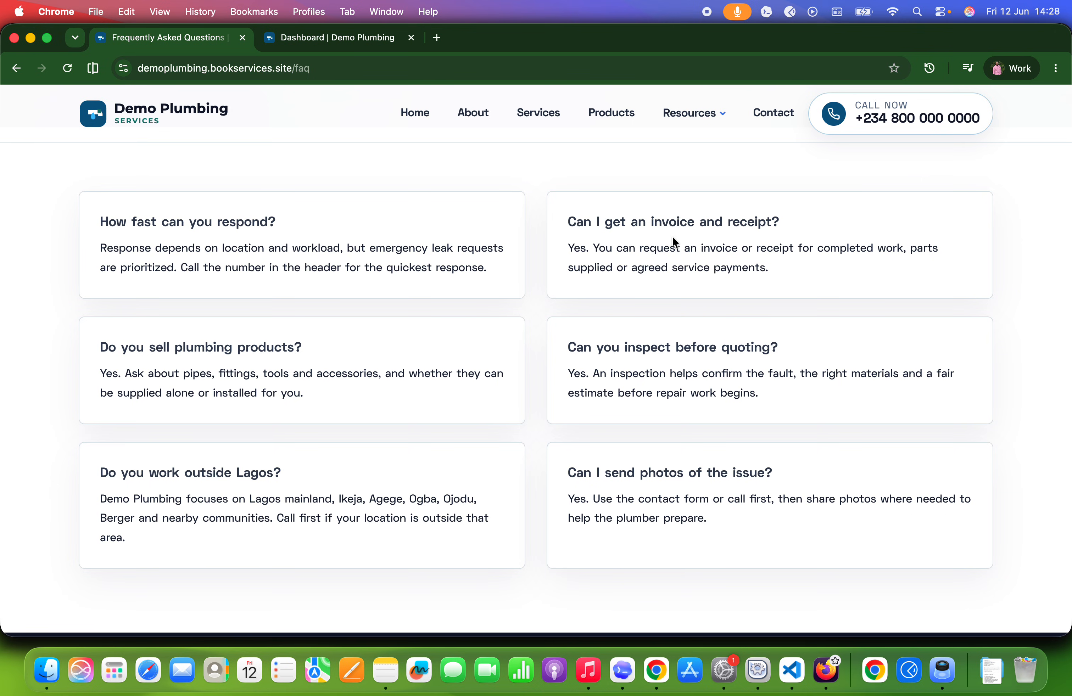
scroll(673, 237, "down", 4)
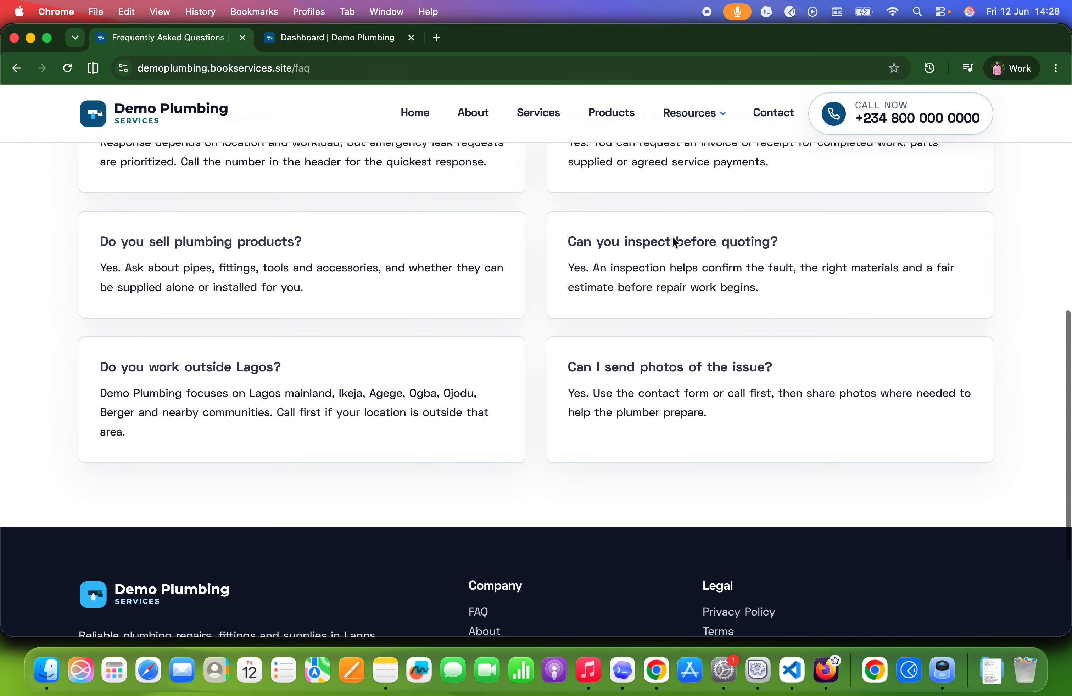
scroll(673, 240, "down", 3)
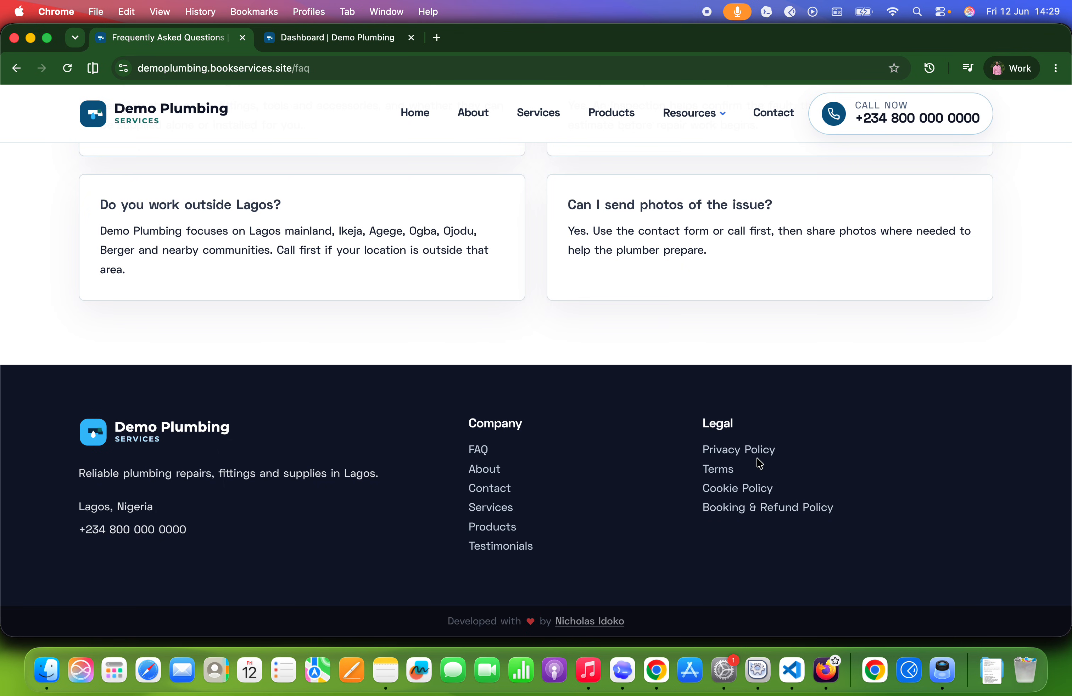
Open the Contact page and examine the service request form, the business contact details and the footer.
left_click(778, 126)
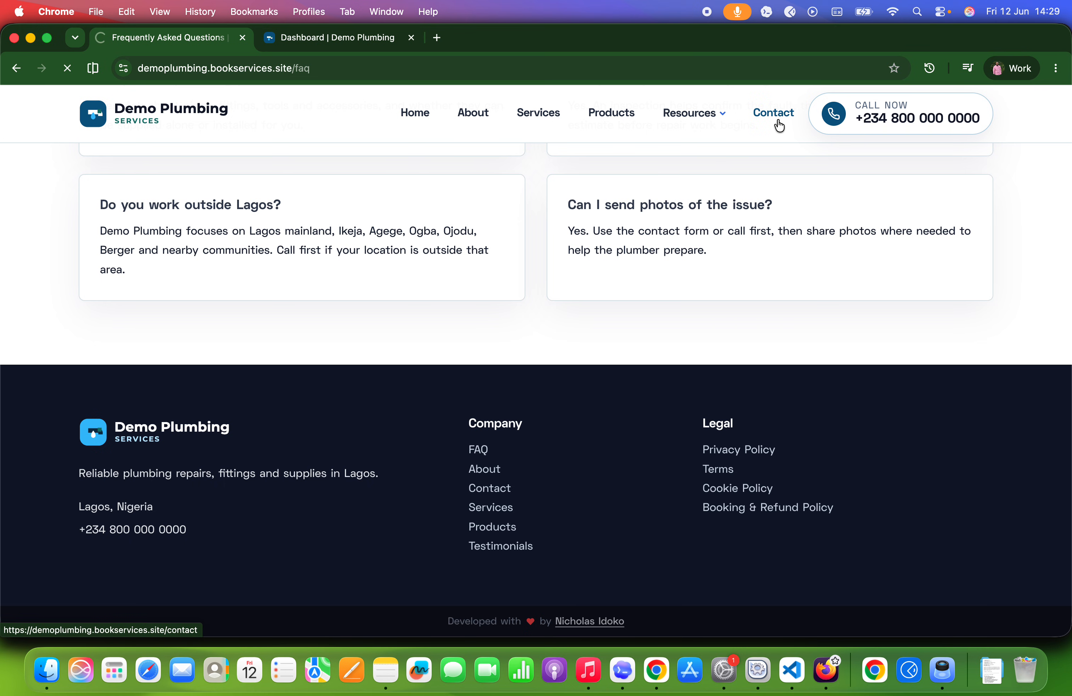
scroll(354, 289, "down", 8)
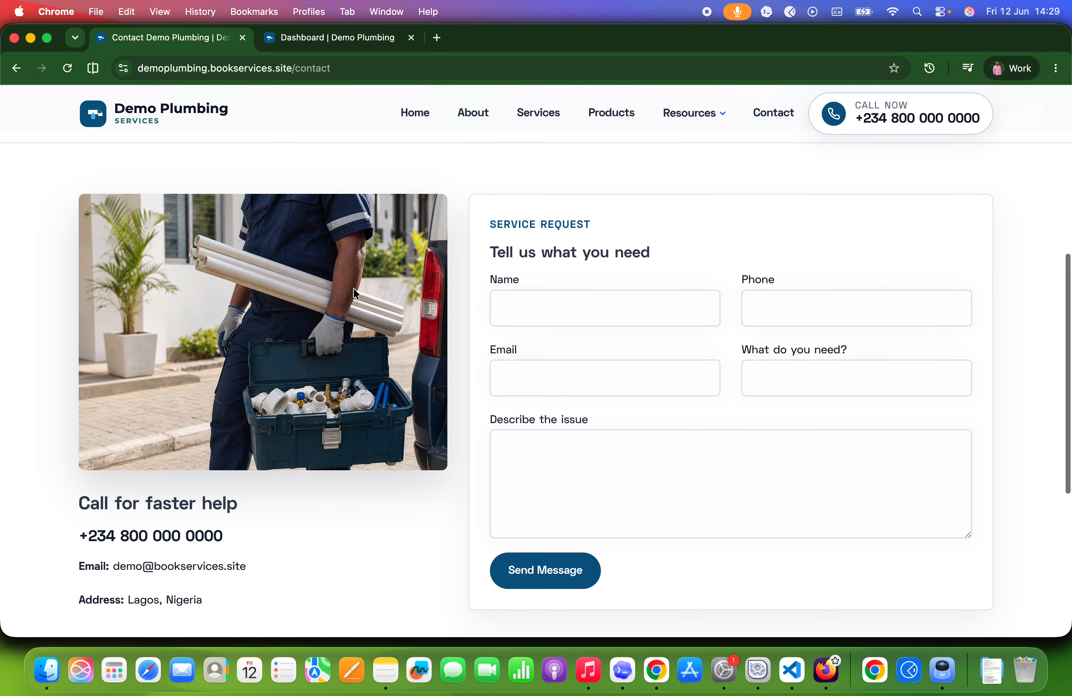
scroll(356, 294, "down", 3)
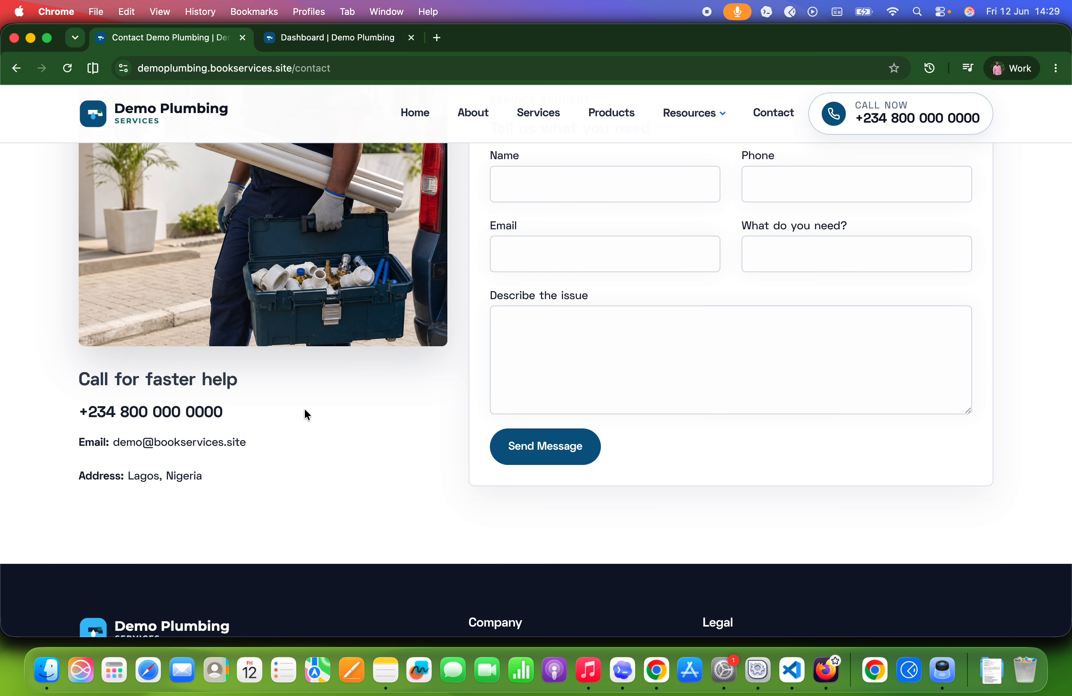
scroll(304, 409, "up", 4)
scroll(739, 515, "down", 5)
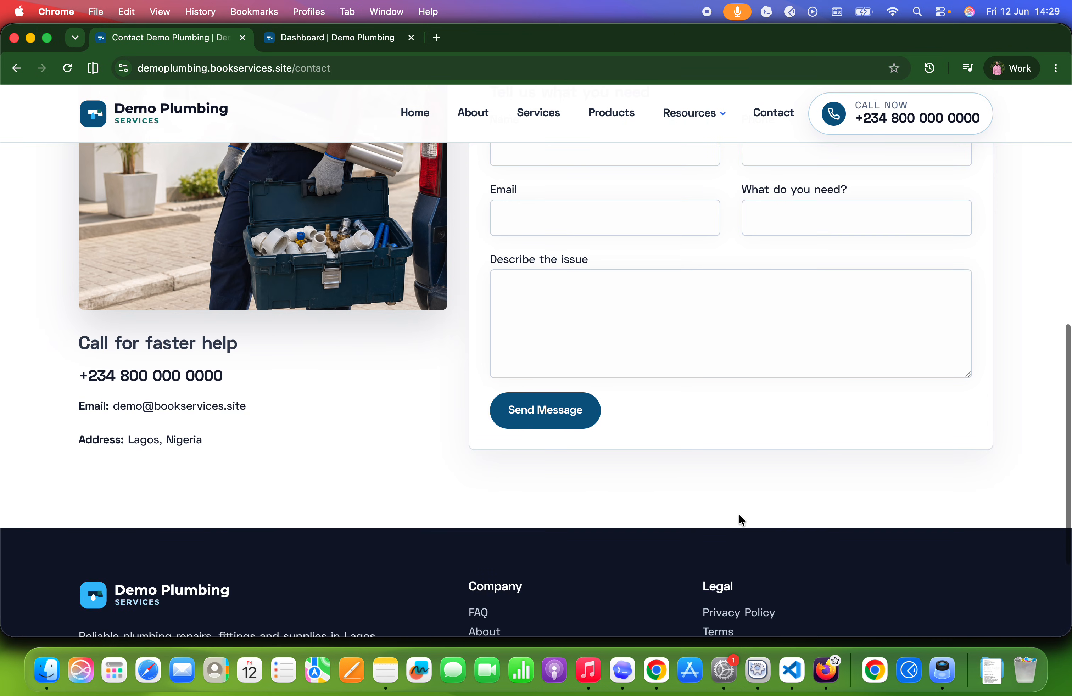
scroll(740, 518, "up", 7)
scroll(739, 515, "up", 2)
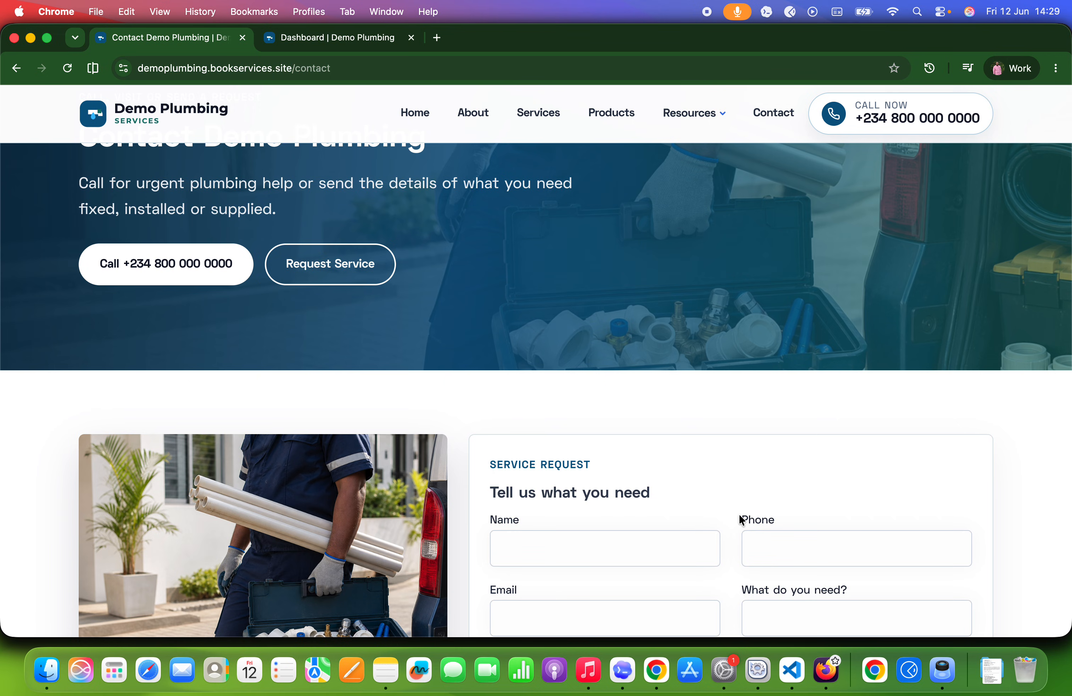
scroll(732, 440, "down", 12)
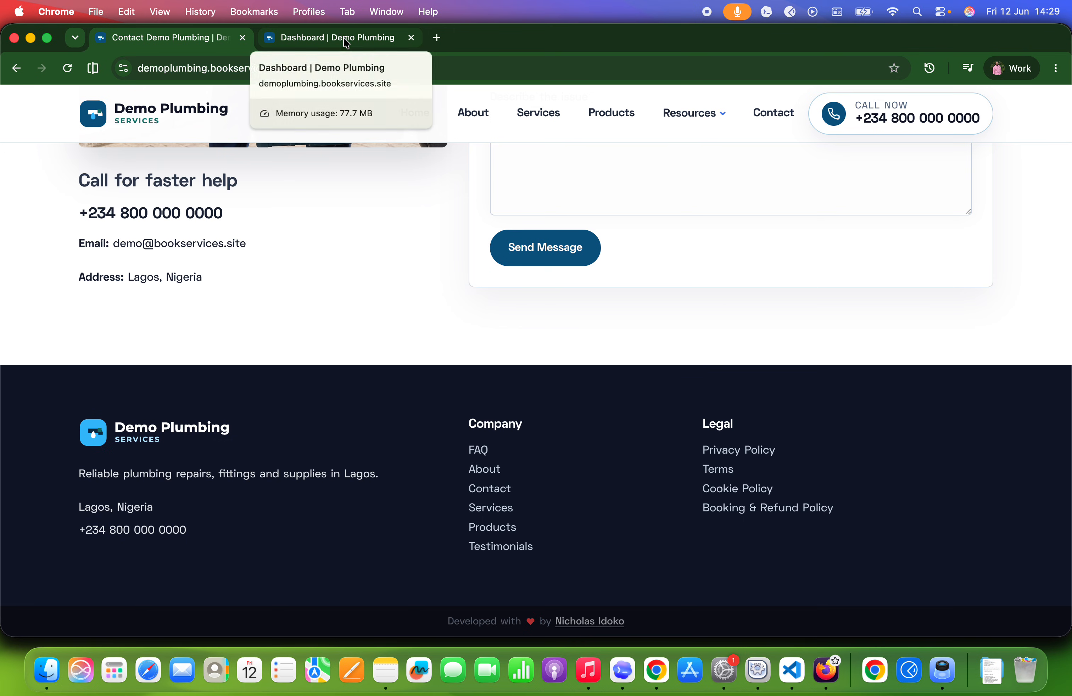
Switch to the admin dashboard and open Analytics to examine the summary cards and recent tracking events.
left_click(346, 43)
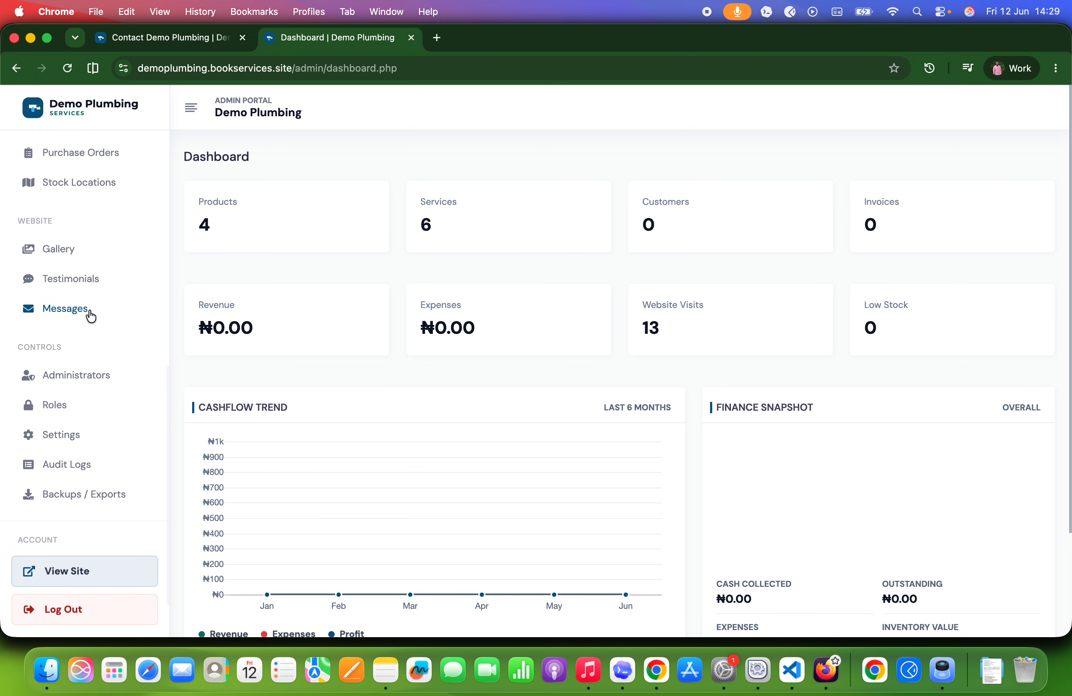
scroll(59, 313, "up", 12)
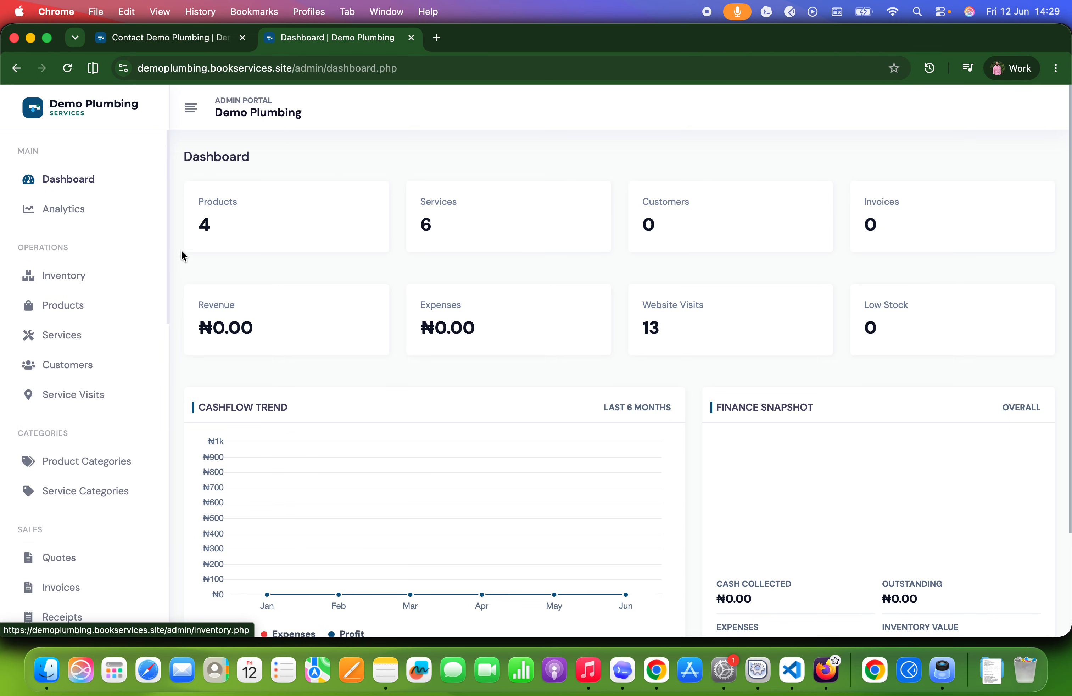
left_click(98, 219)
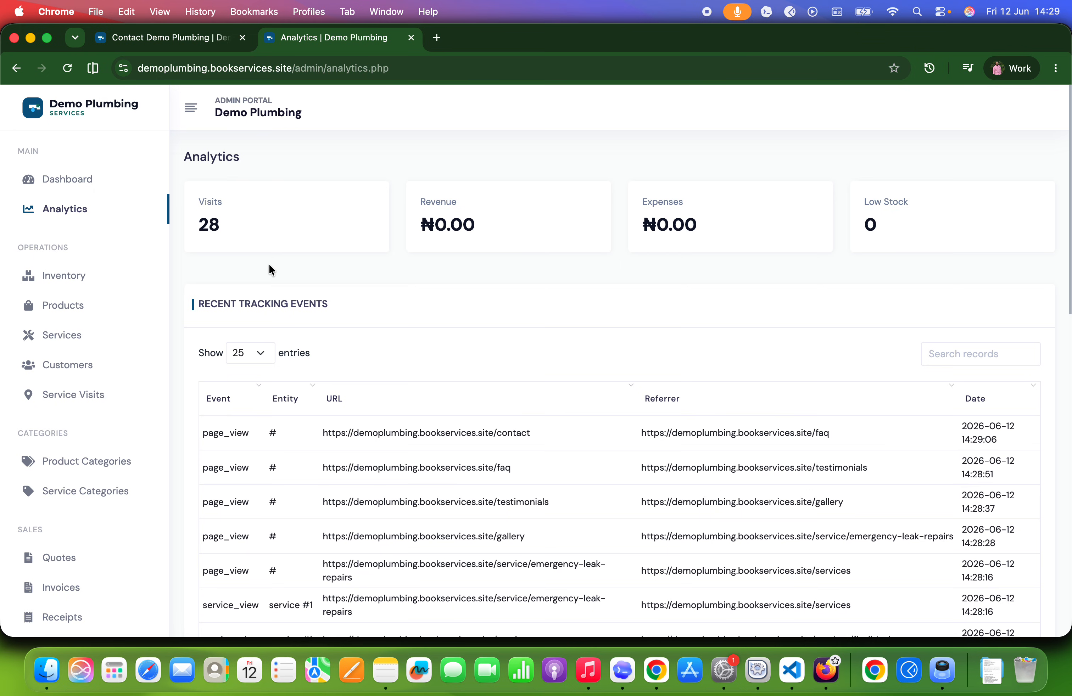
scroll(412, 307, "down", 8)
scroll(410, 305, "down", 4)
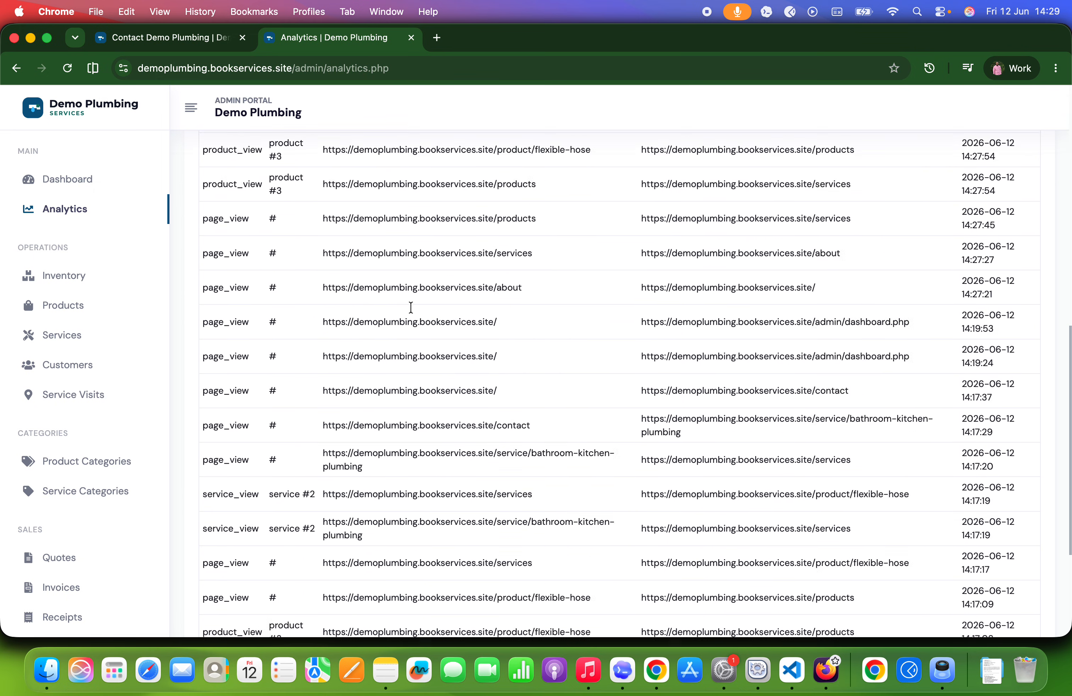
scroll(411, 305, "up", 12)
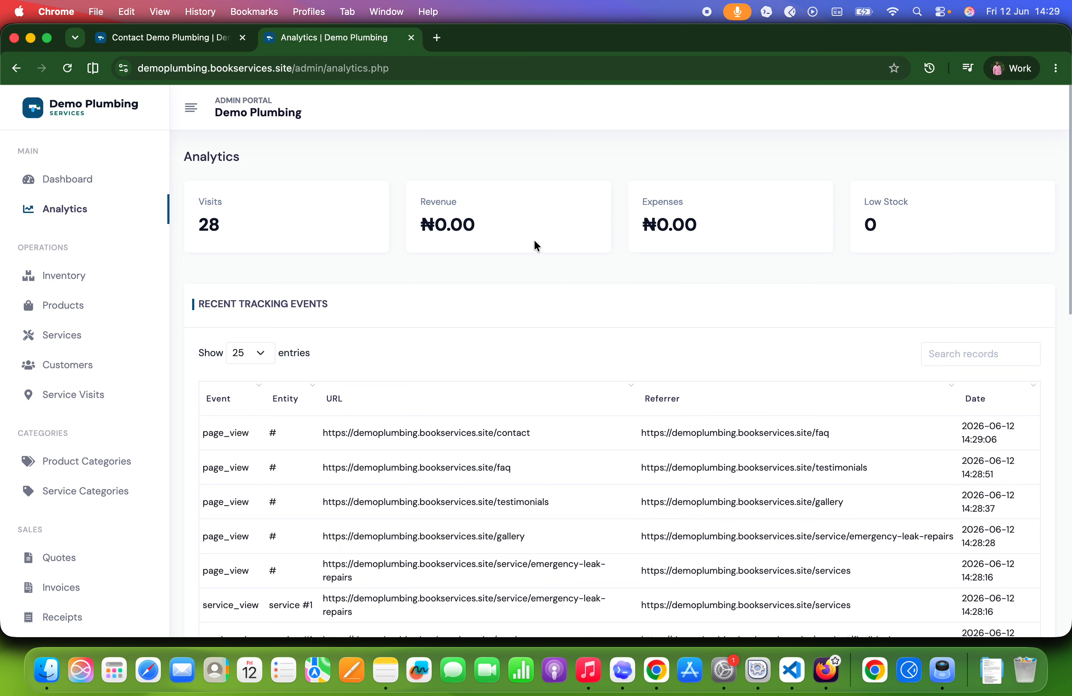
Open the admin Settings and review the business details, brand colors, brand assets, website images and other settings.
scroll(57, 367, "down", 15)
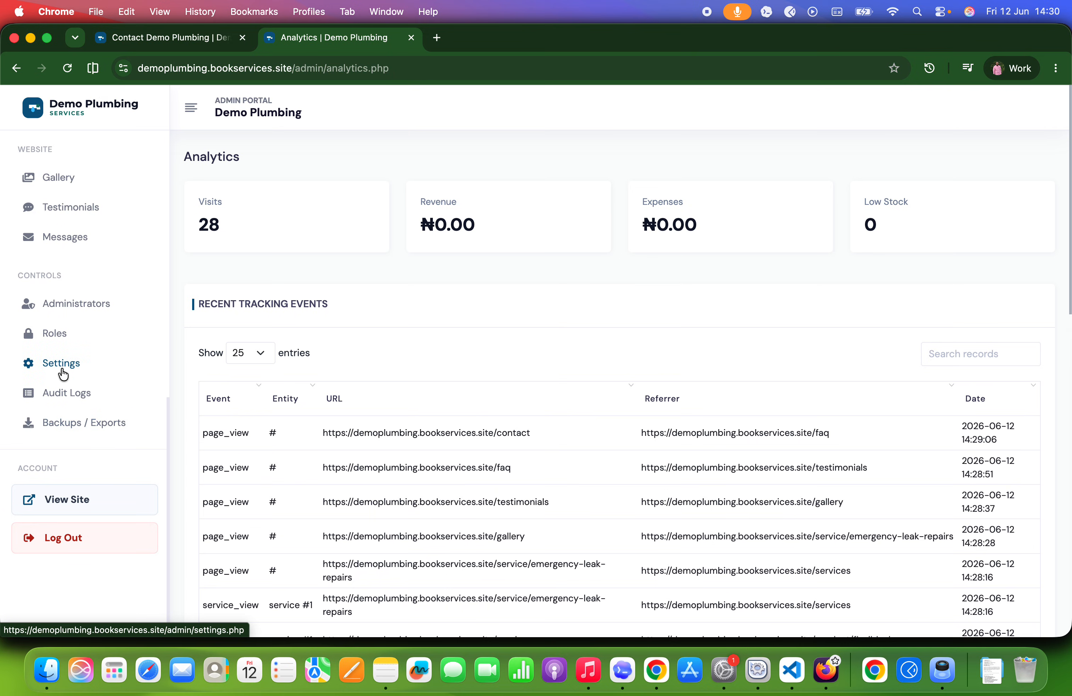
left_click(63, 374)
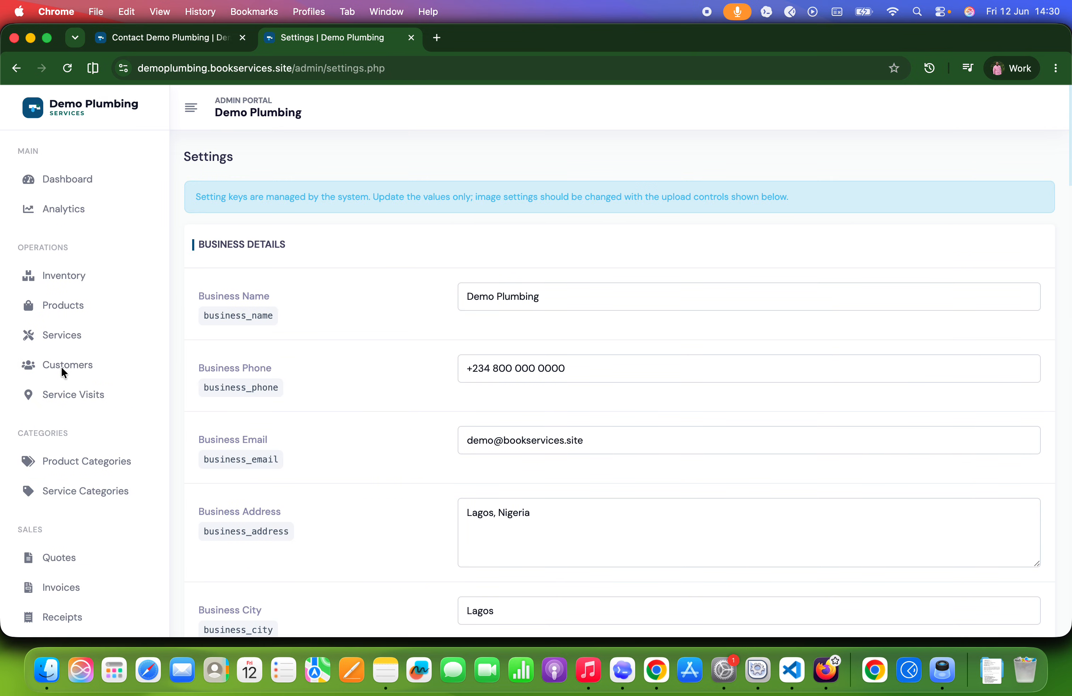
scroll(386, 311, "down", 1)
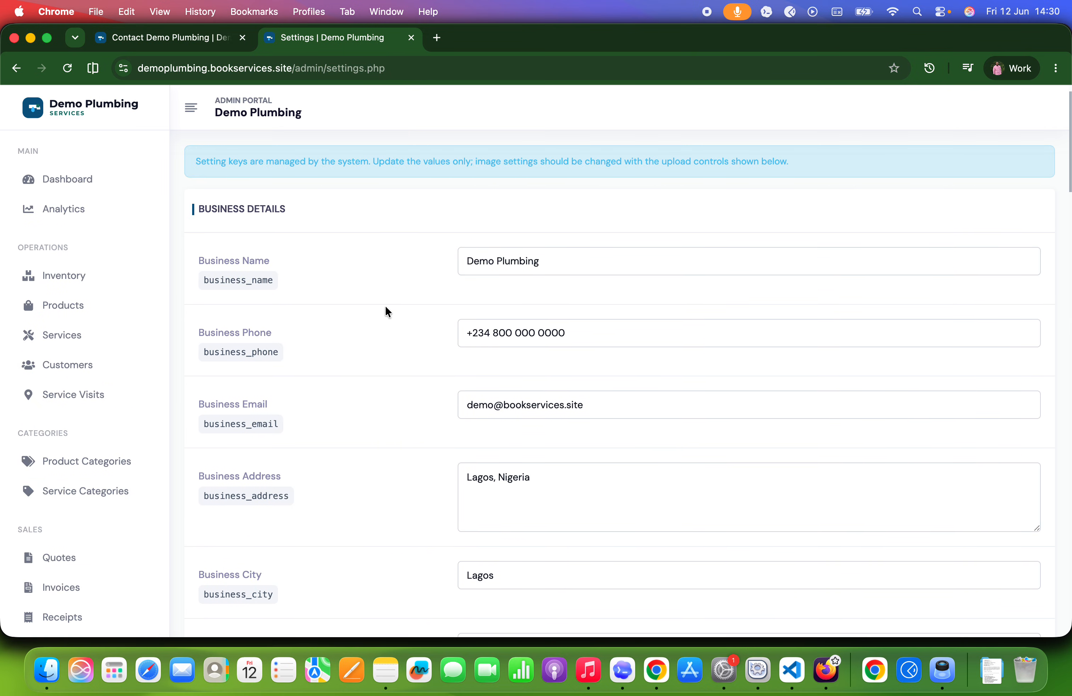
scroll(251, 292, "down", 10)
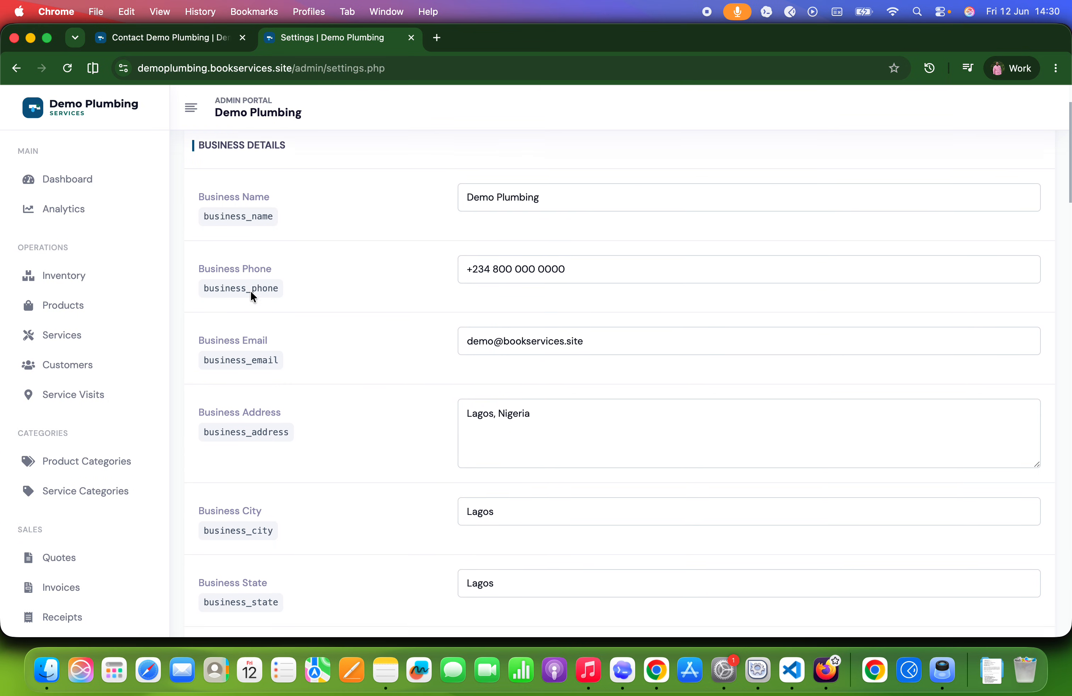
scroll(251, 292, "down", 8)
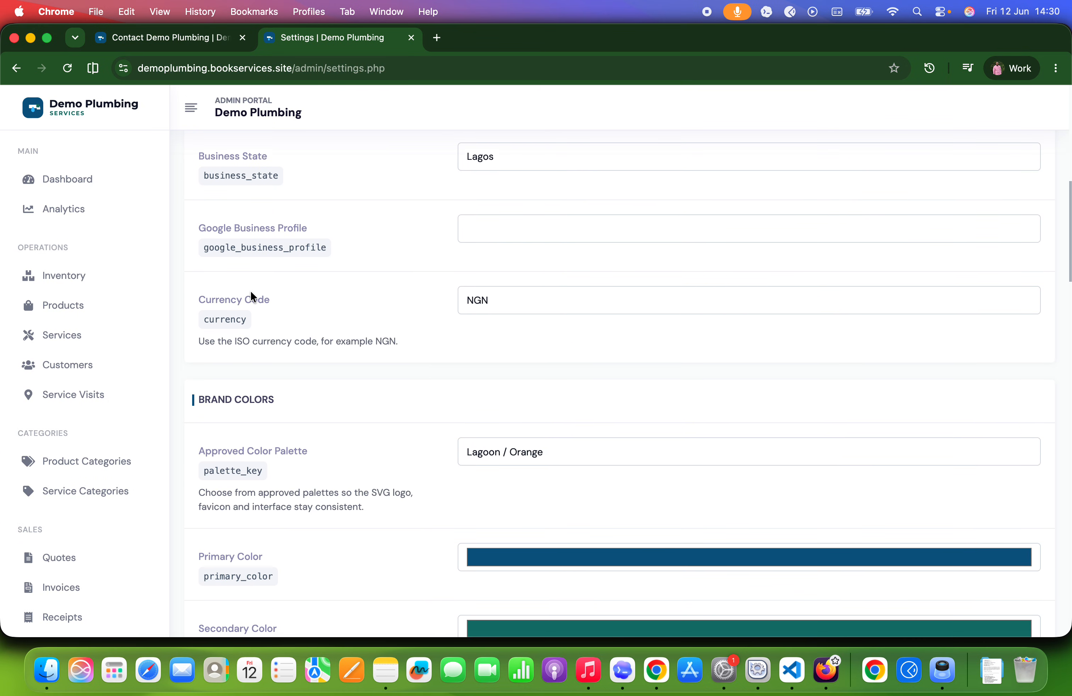
scroll(252, 297, "down", 9)
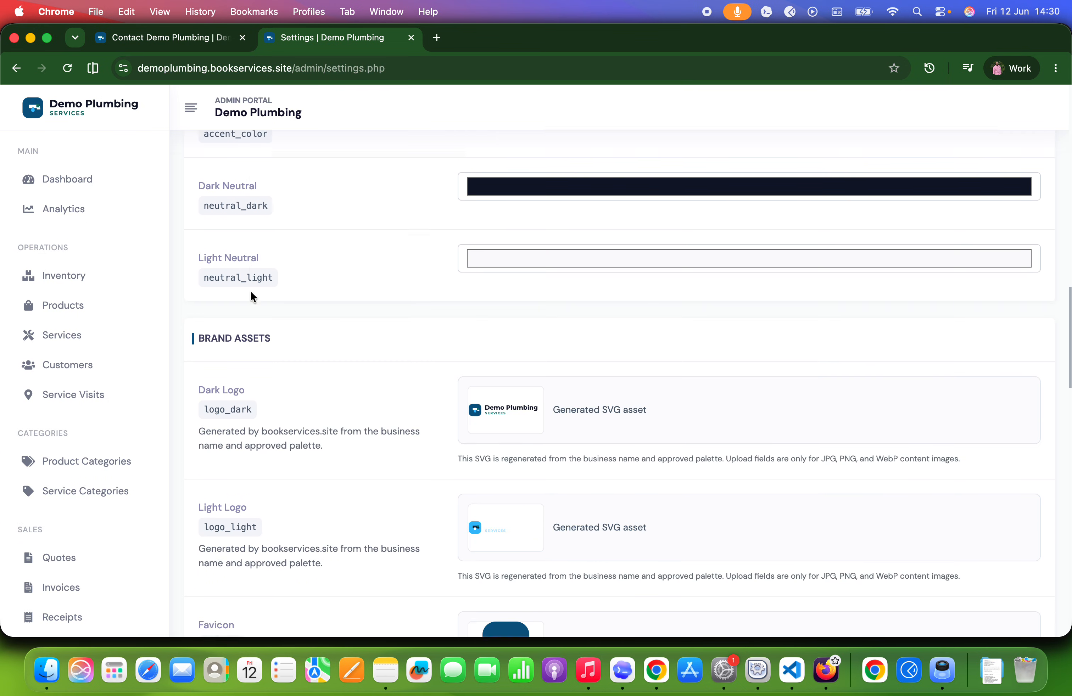
scroll(250, 292, "down", 20)
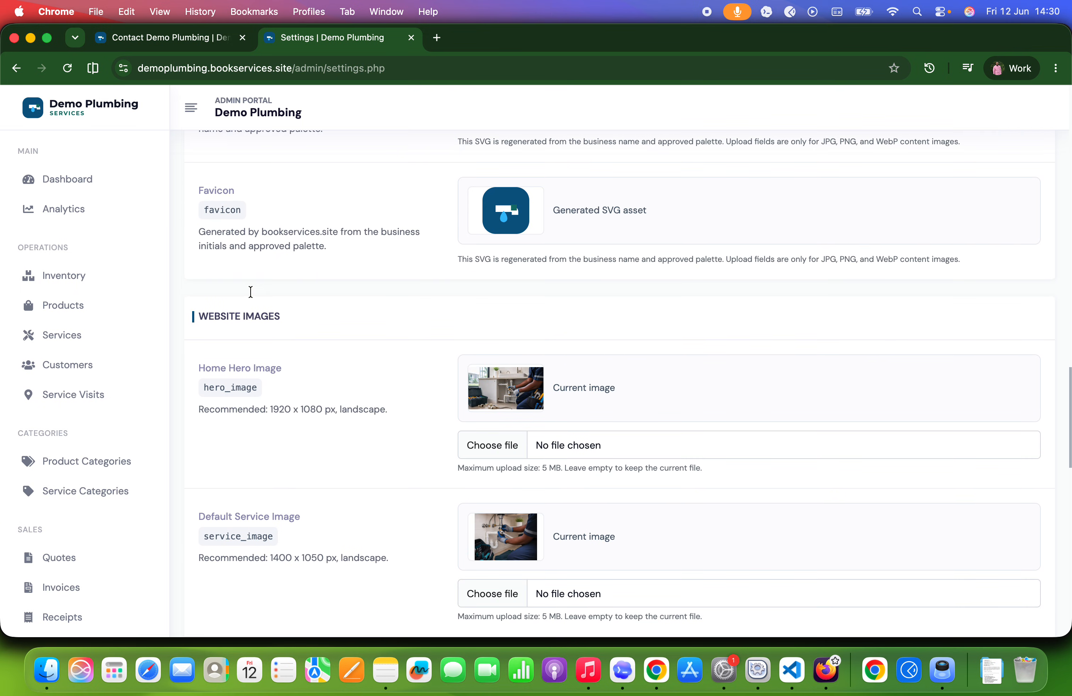
scroll(251, 294, "down", 3)
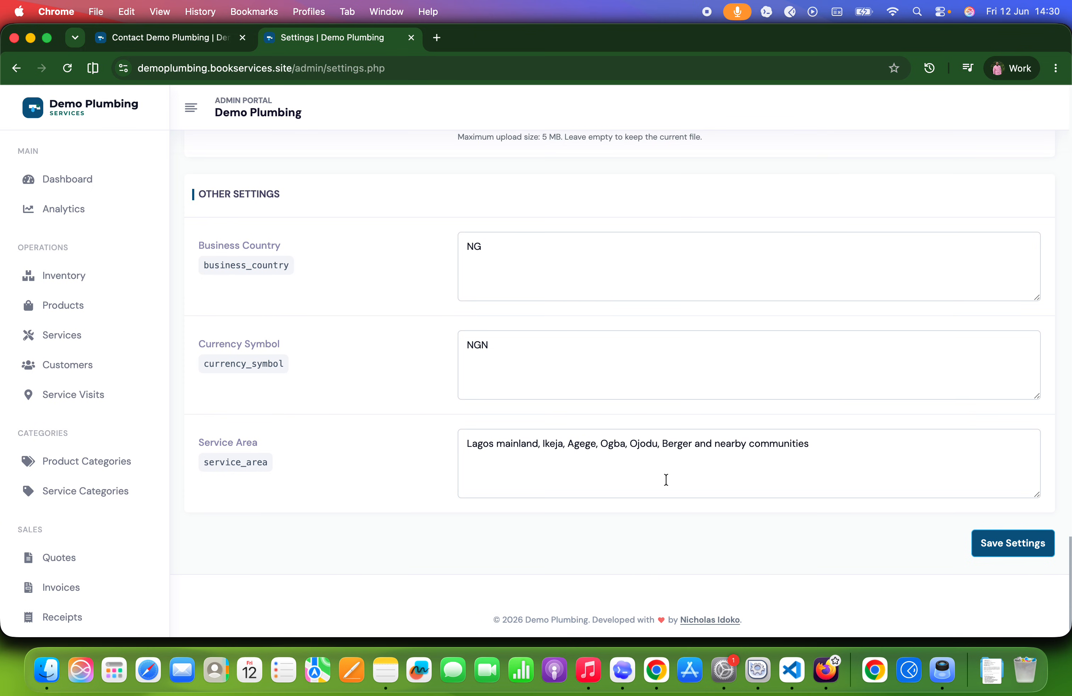
Open the admin Roles page and examine the permission options for adding a role and the existing role records.
scroll(41, 457, "down", 12)
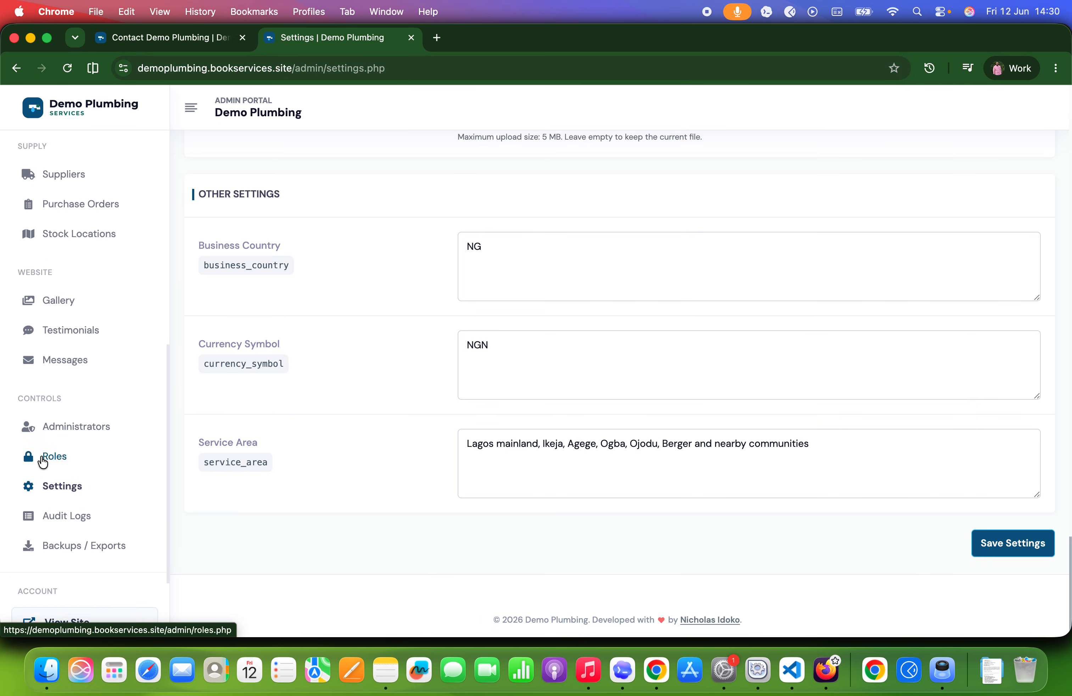
scroll(40, 459, "down", 3)
left_click(71, 340)
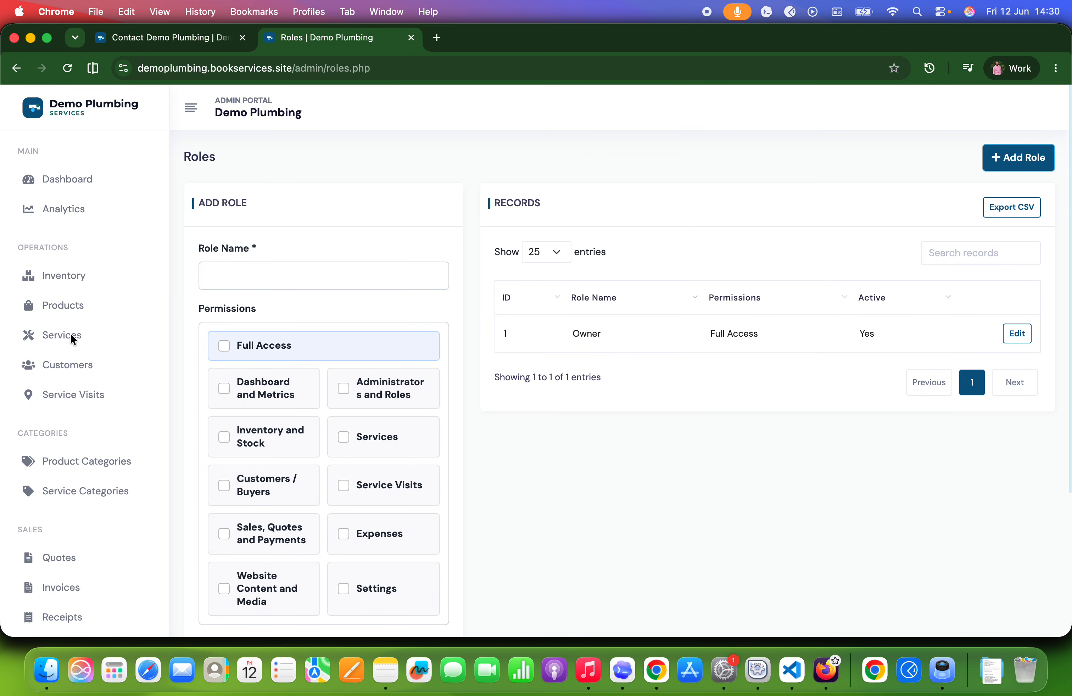
scroll(358, 225, "down", 5)
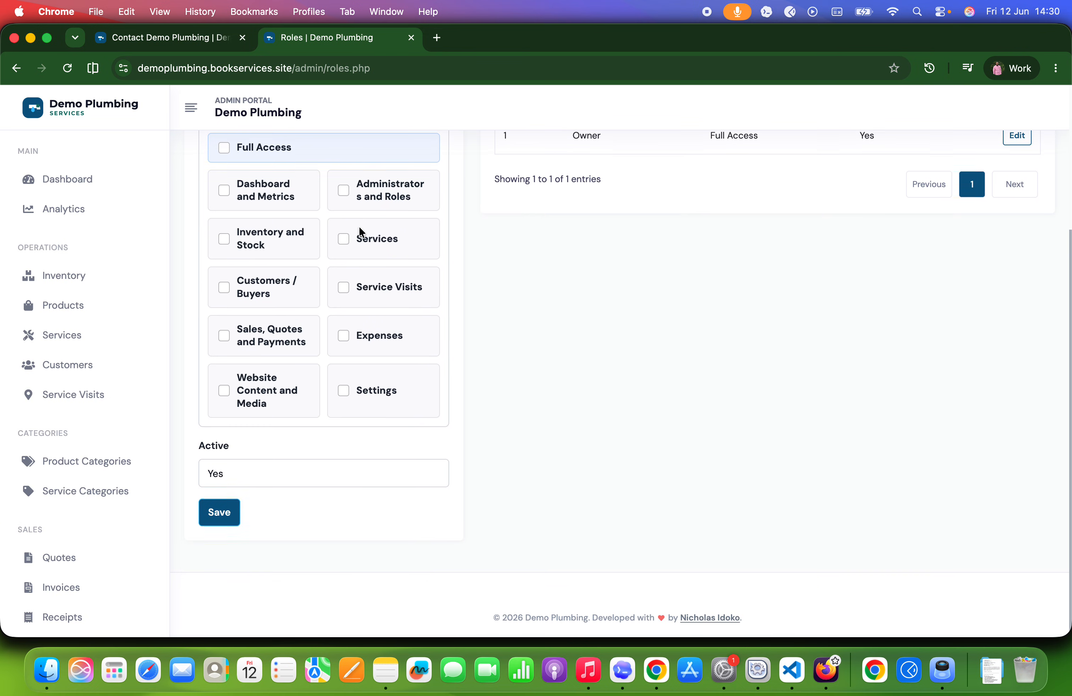
scroll(359, 225, "up", 3)
scroll(384, 296, "up", 3)
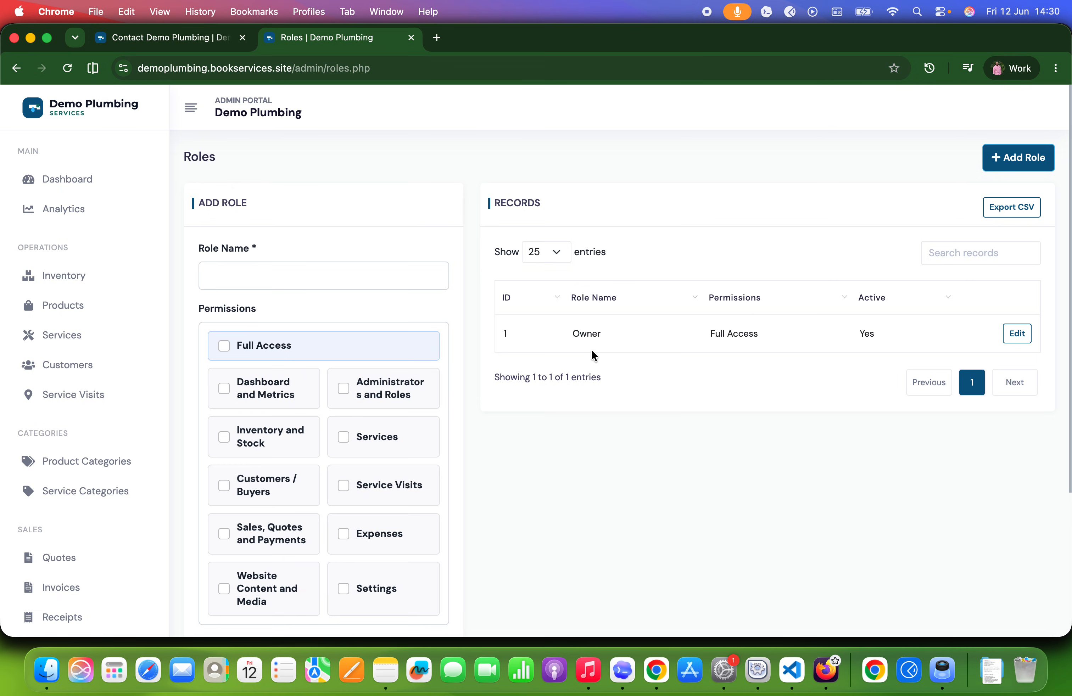
Open the Administrators page and show the role choices in the Add Administrator form.
scroll(161, 414, "down", 5)
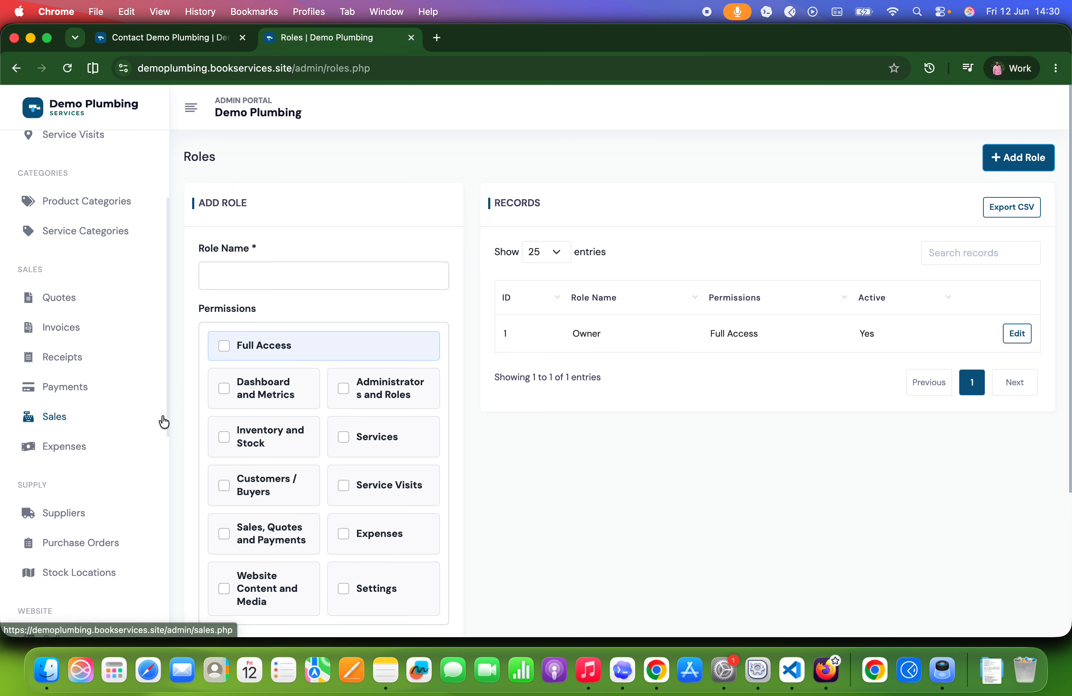
scroll(135, 452, "down", 10)
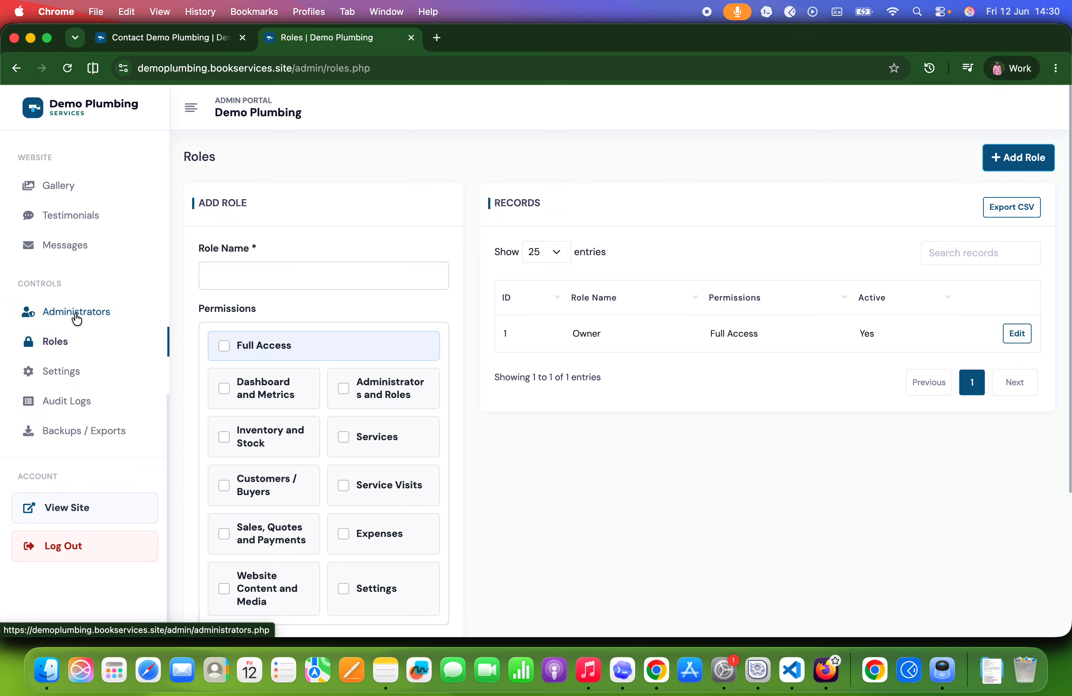
left_click(77, 318)
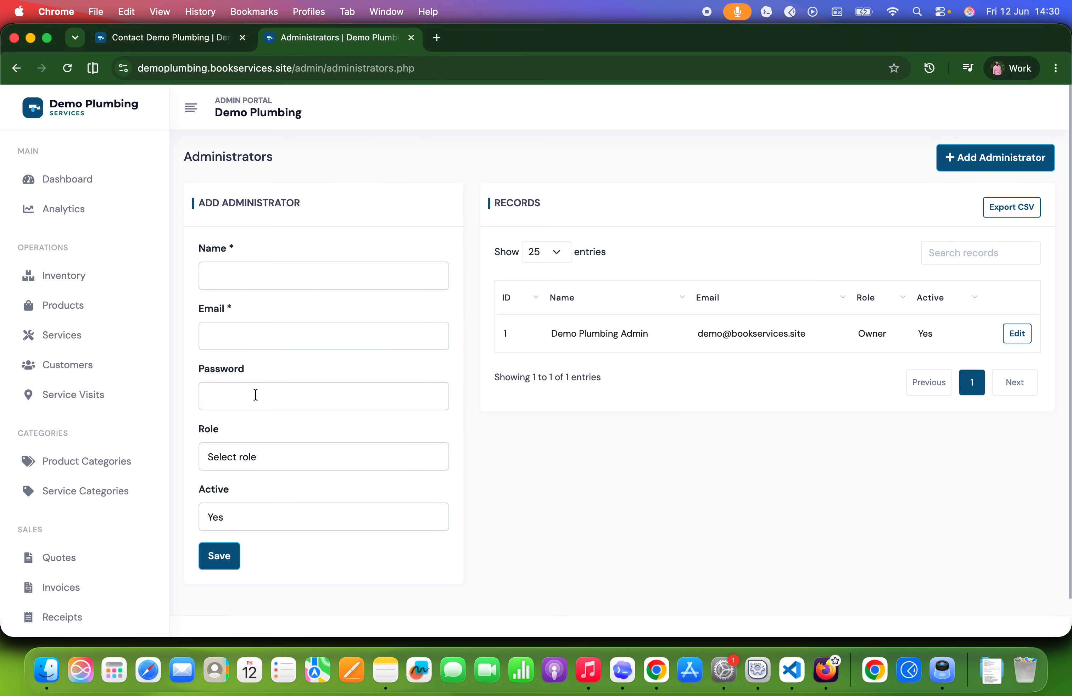
left_click(252, 448)
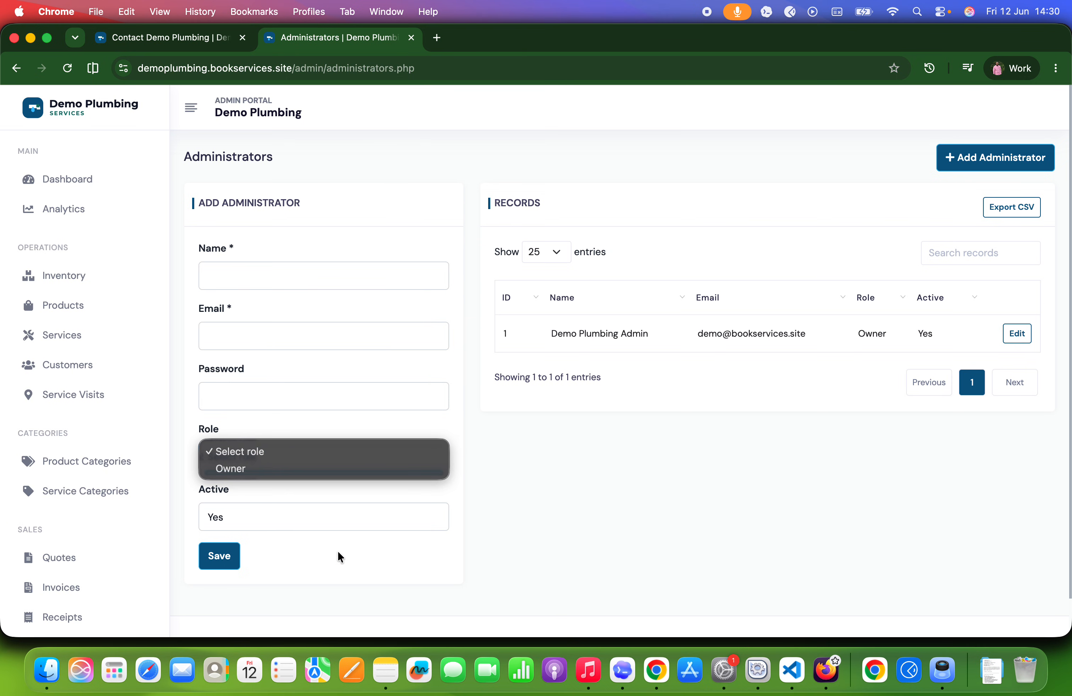
Close the role choices in the Add Administrator form and open the Contact Messages page.
left_click(343, 351)
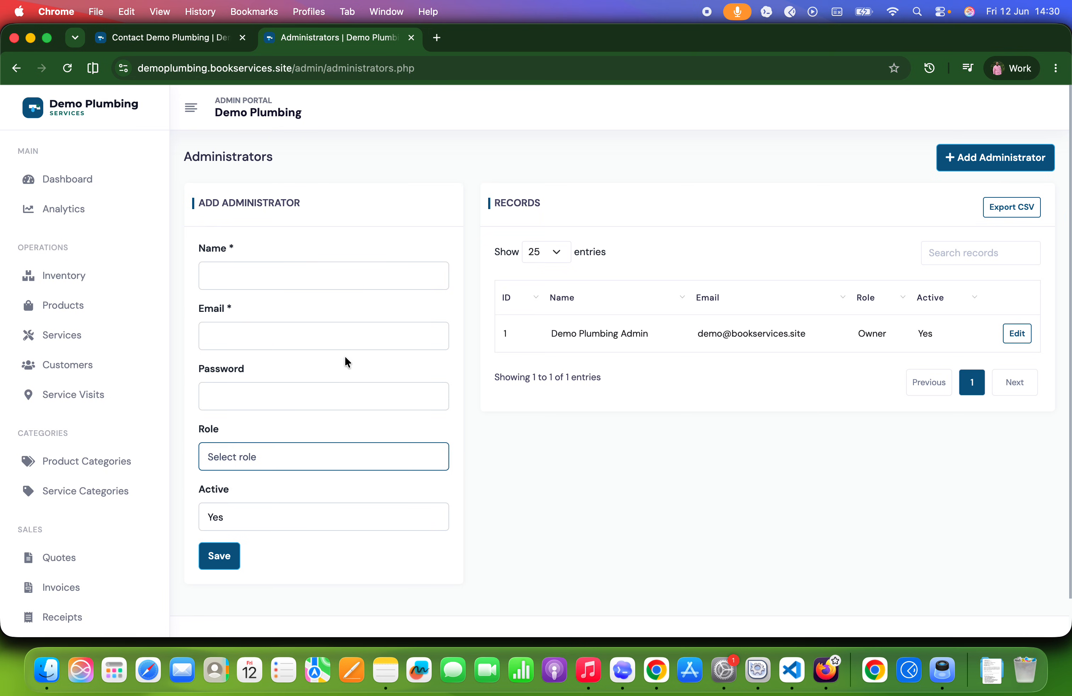
left_click(351, 393)
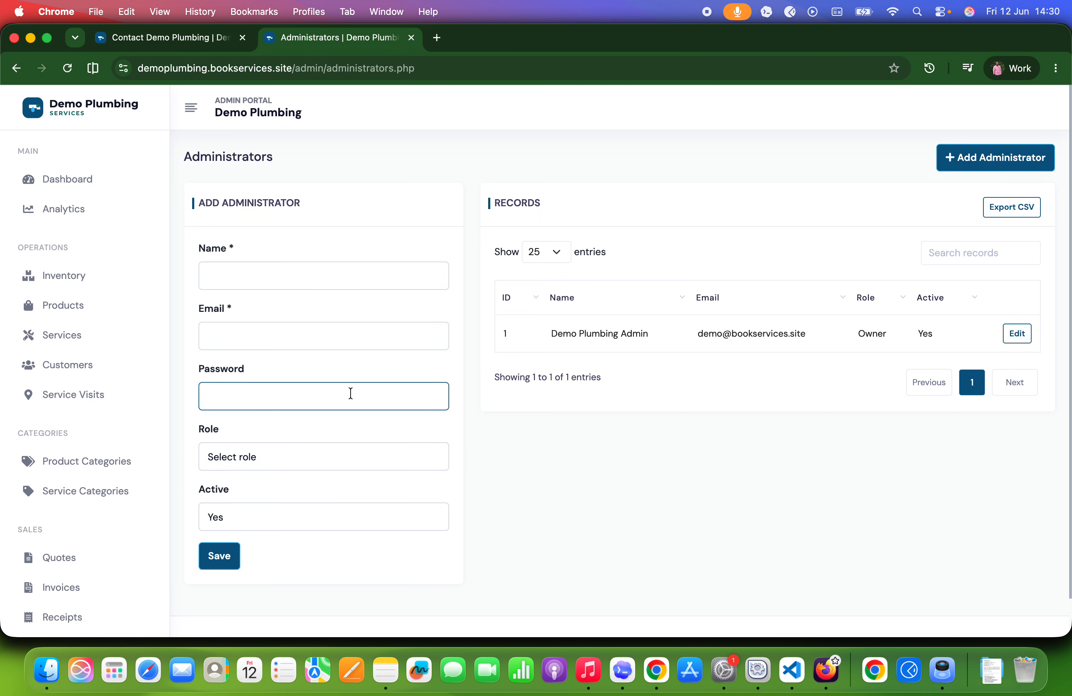
scroll(100, 388, "down", 8)
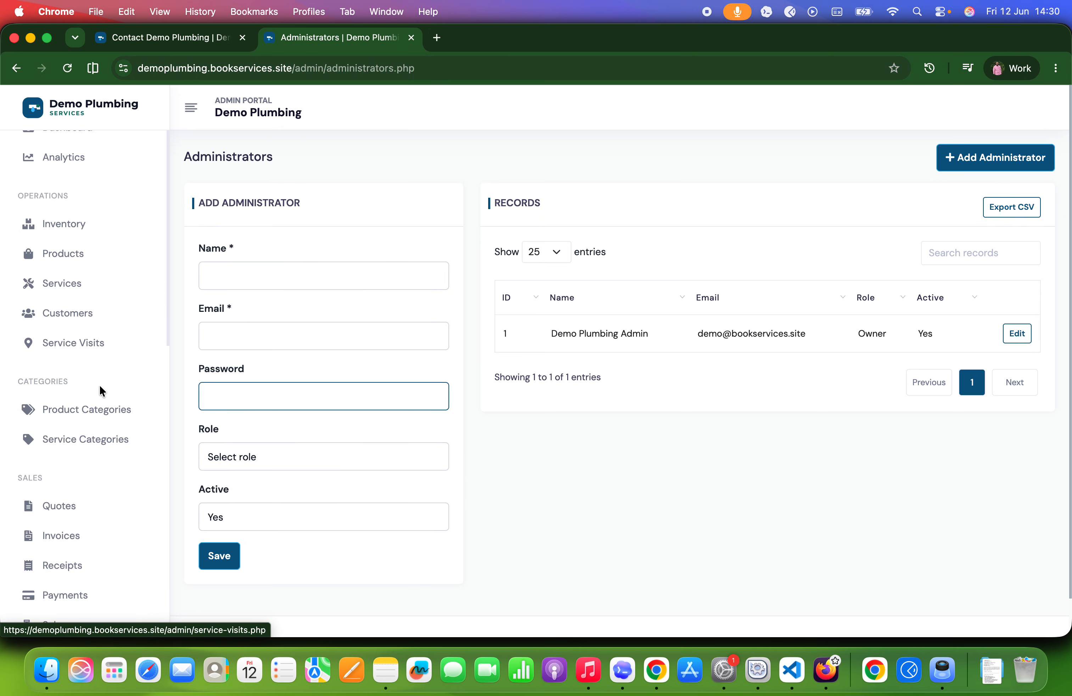
scroll(101, 392, "down", 1)
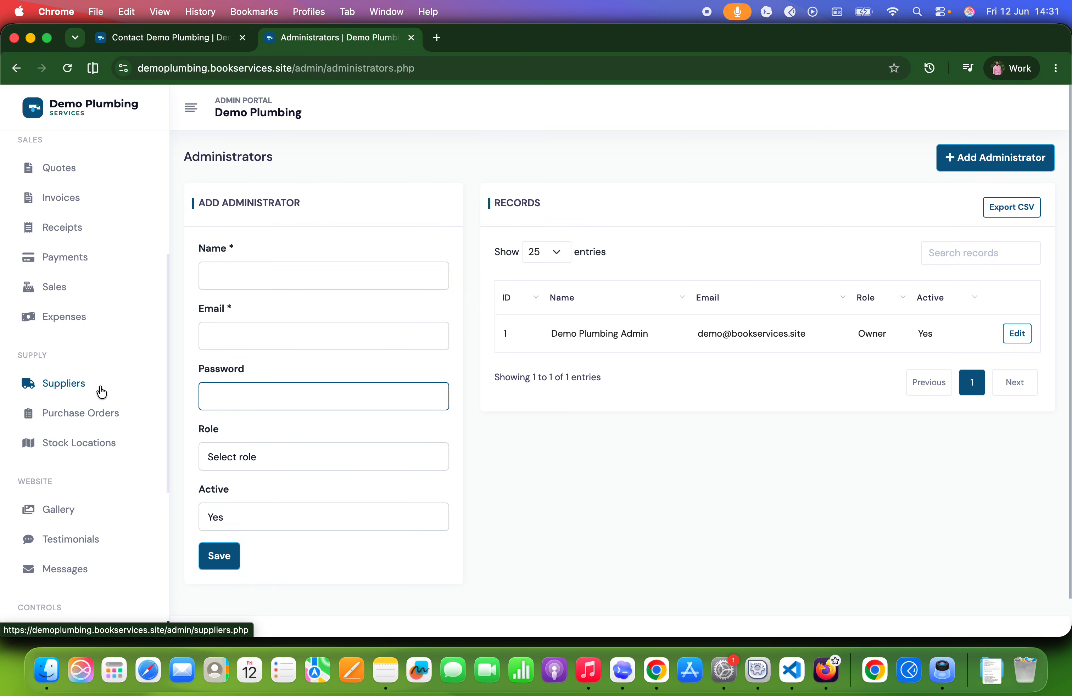
scroll(54, 409, "down", 7)
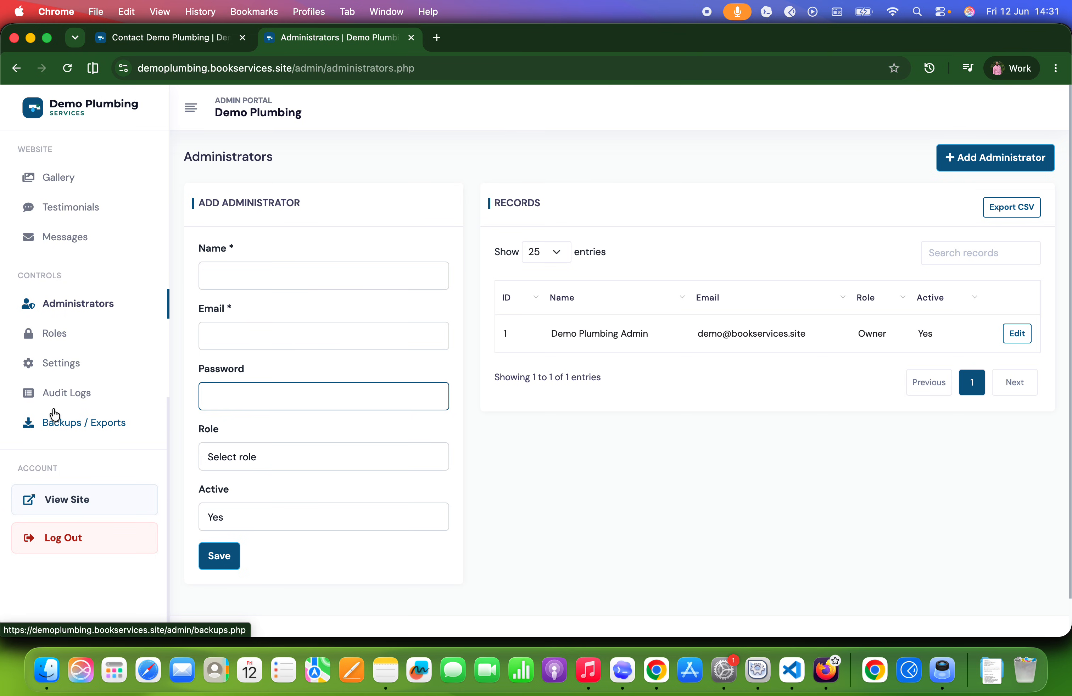
scroll(59, 385, "up", 3)
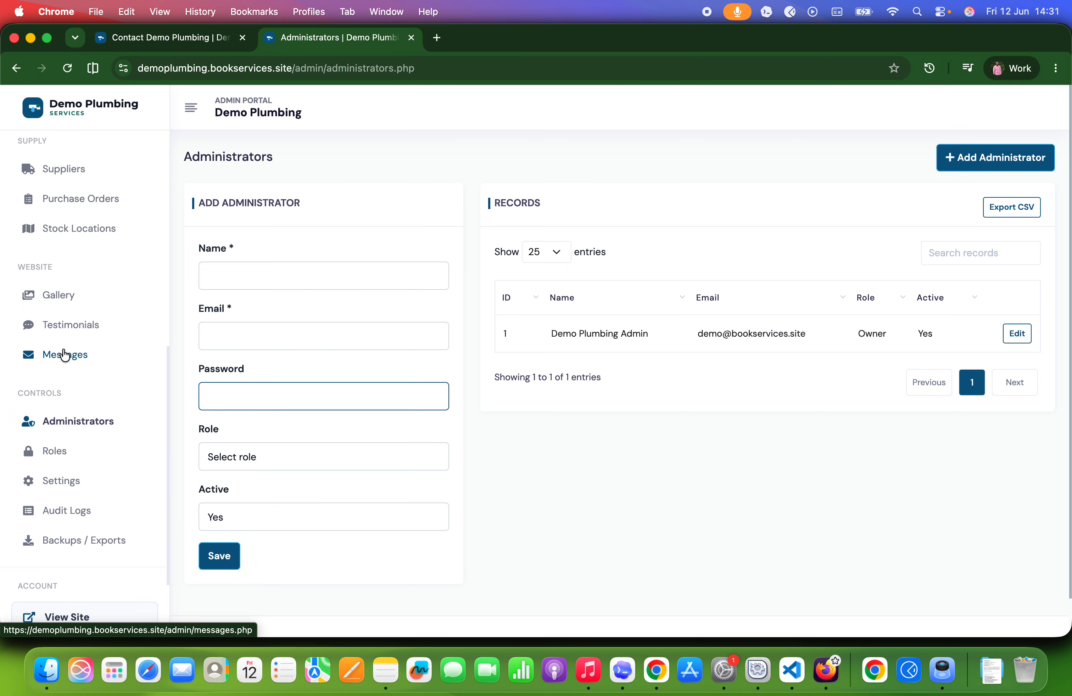
left_click(65, 356)
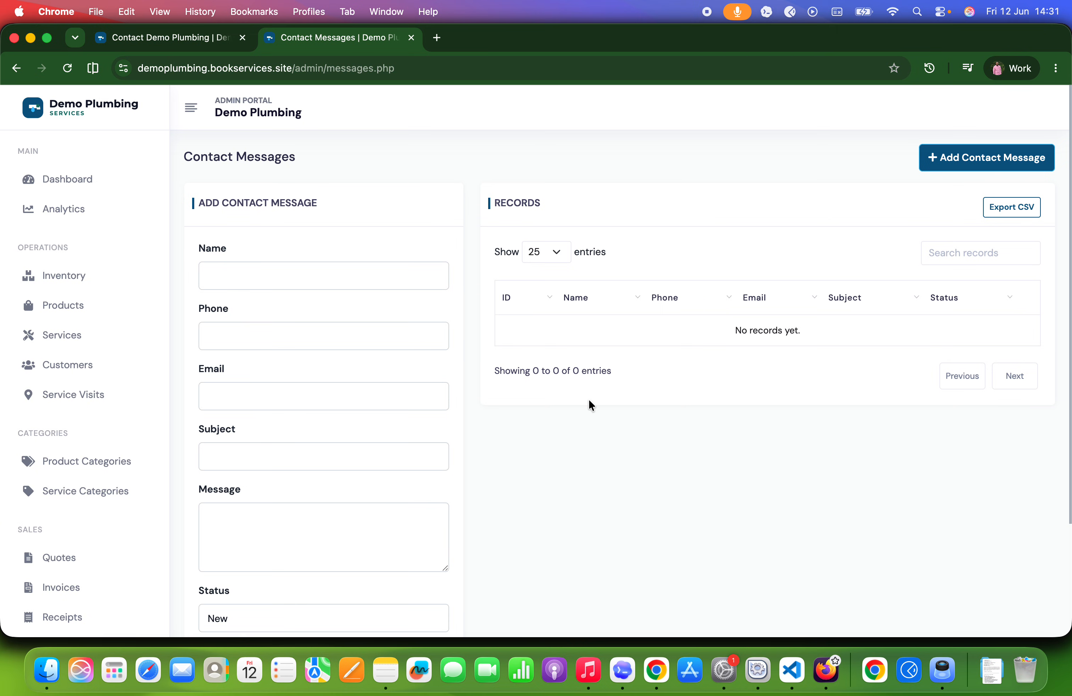
Open the Testimonials page and check the service choices and rating field in the Add Testimonial form.
scroll(120, 466, "down", 8)
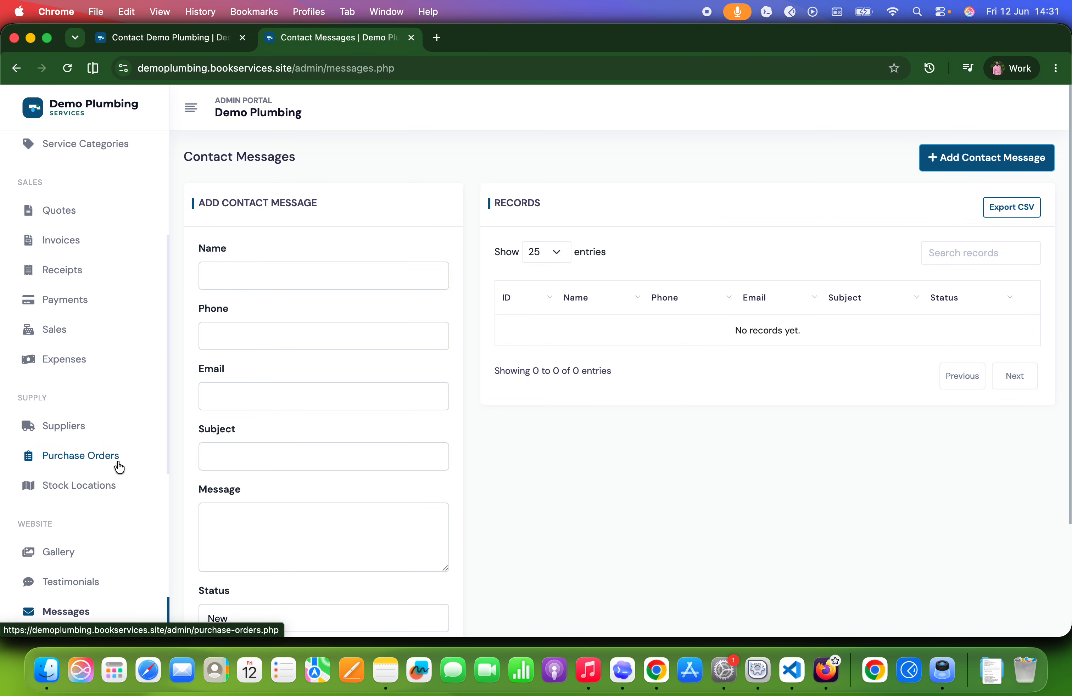
left_click(79, 551)
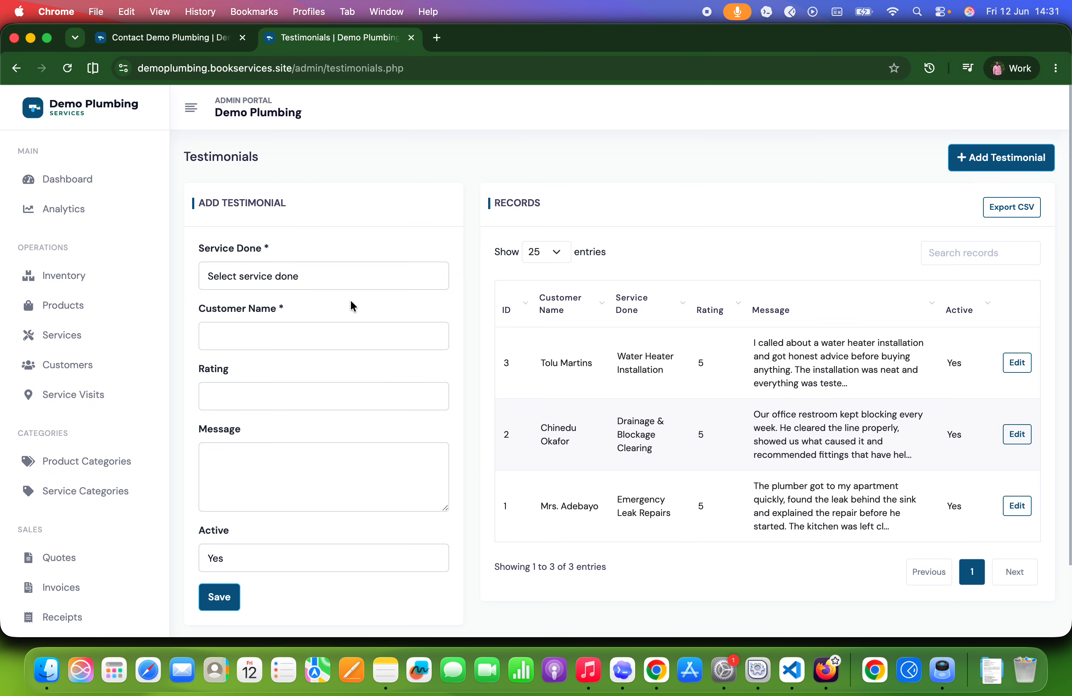
left_click(348, 276)
left_click(450, 209)
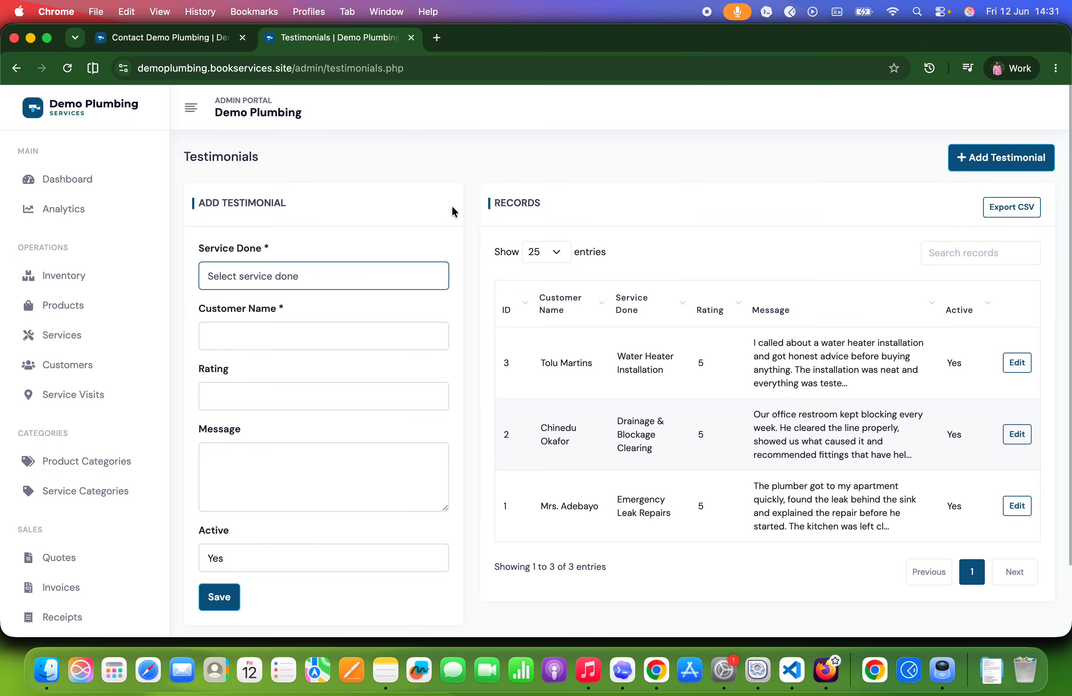
left_click(380, 390)
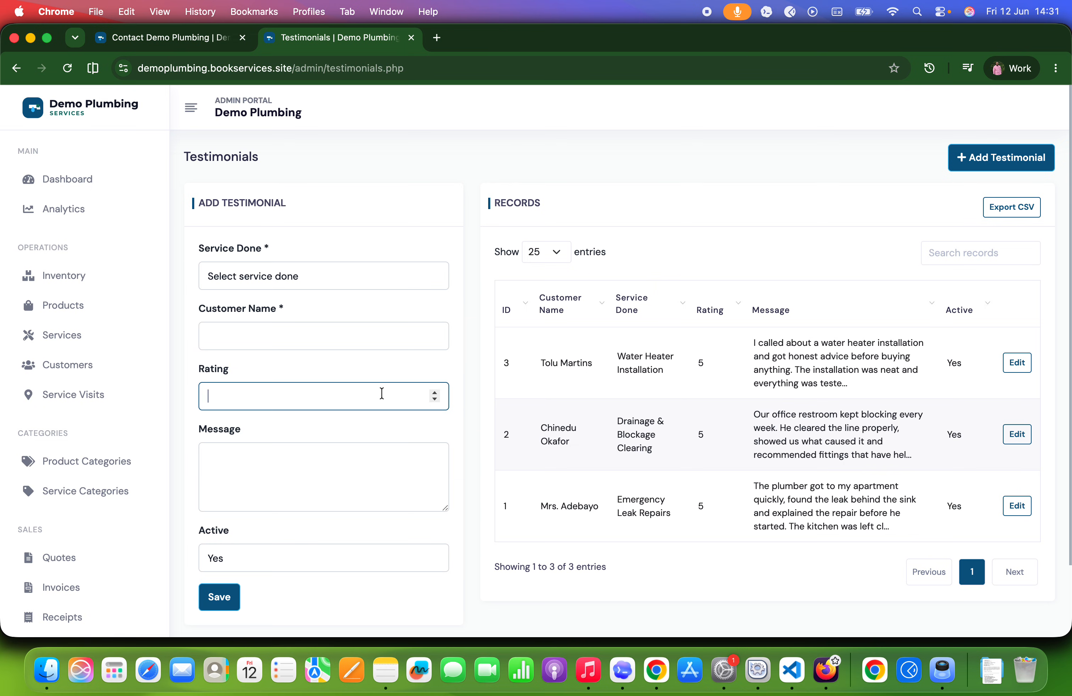
Open the Gallery page to view the image upload form and the existing gallery records.
scroll(382, 393, "down", 3)
scroll(99, 456, "down", 5)
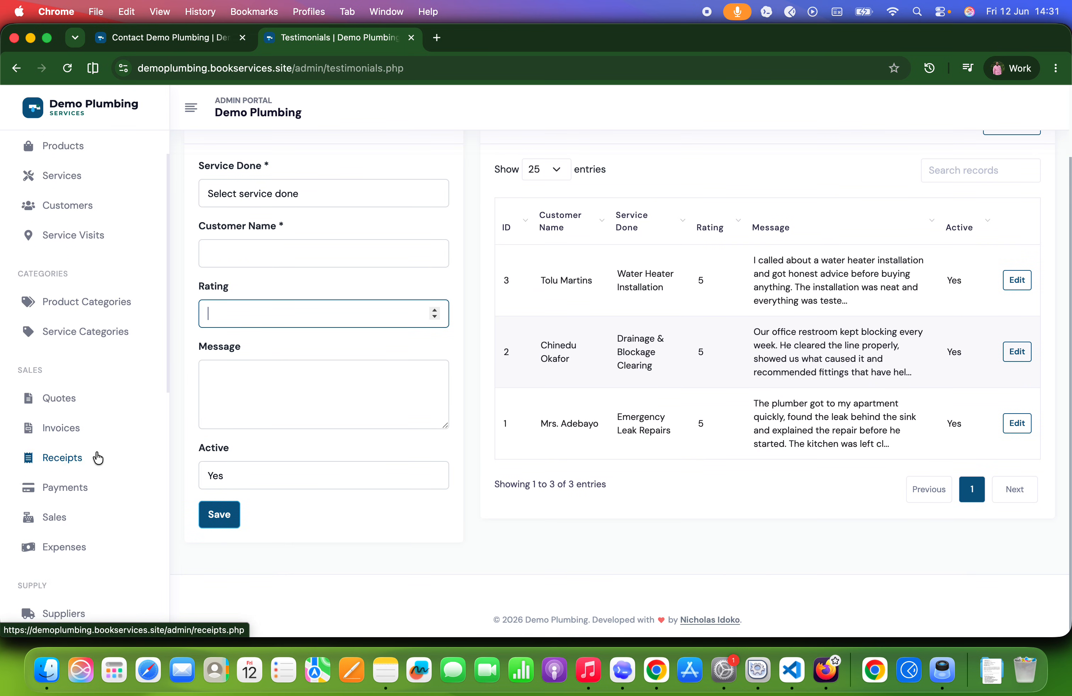
scroll(96, 433, "down", 4)
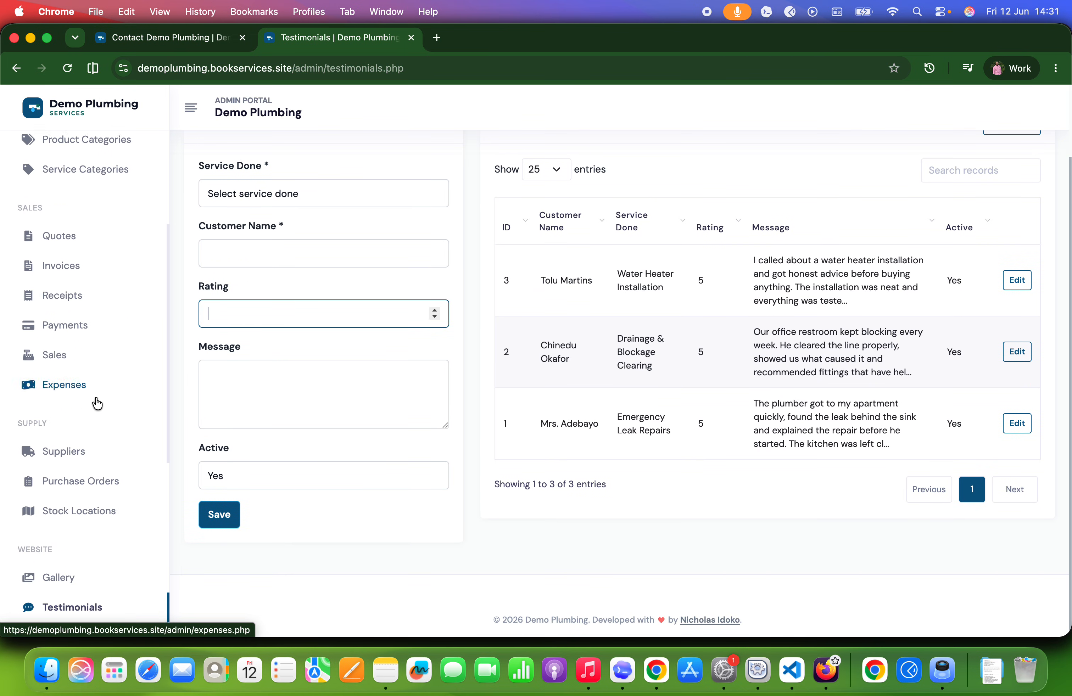
left_click(64, 501)
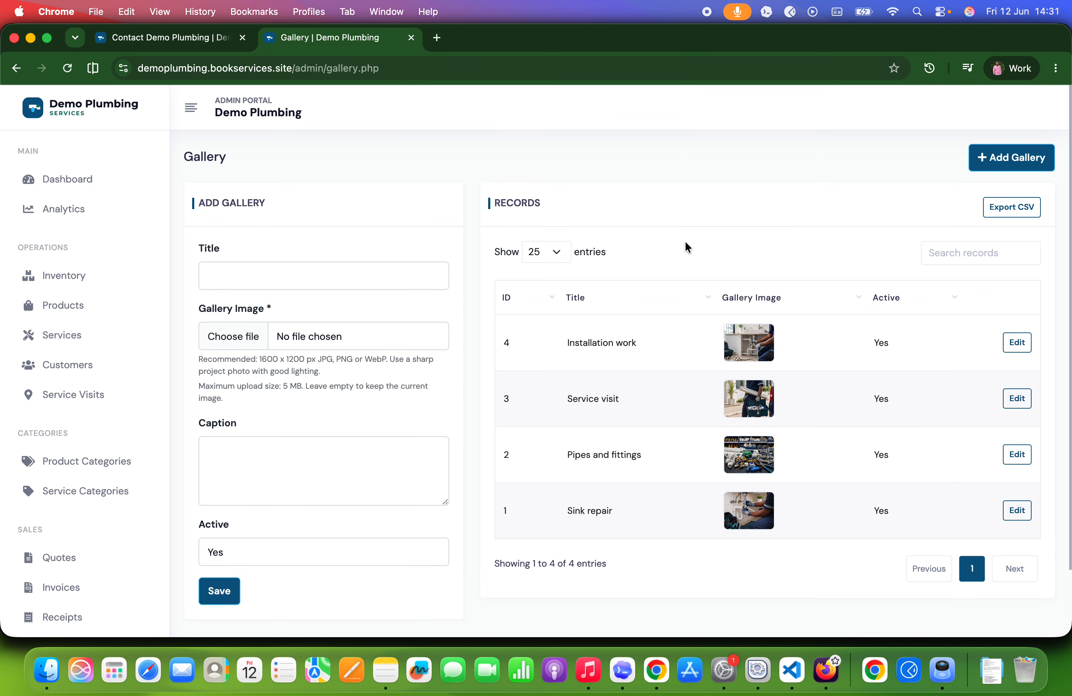
View the Stock Locations page, followed by the Purchase Orders page.
scroll(79, 500, "down", 9)
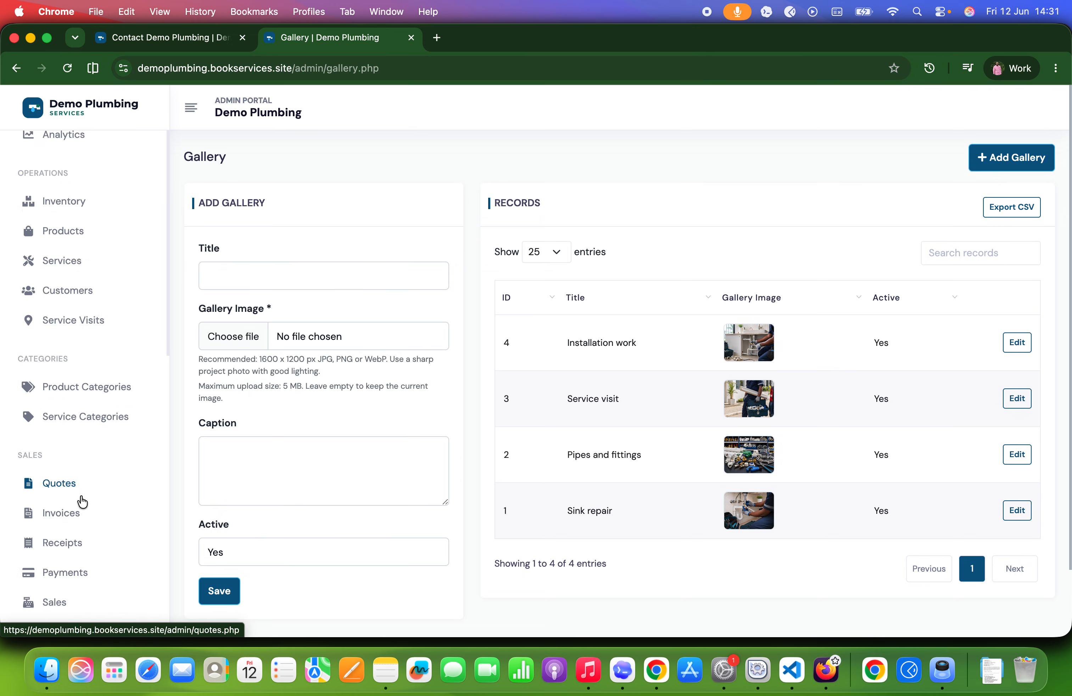
left_click(81, 383)
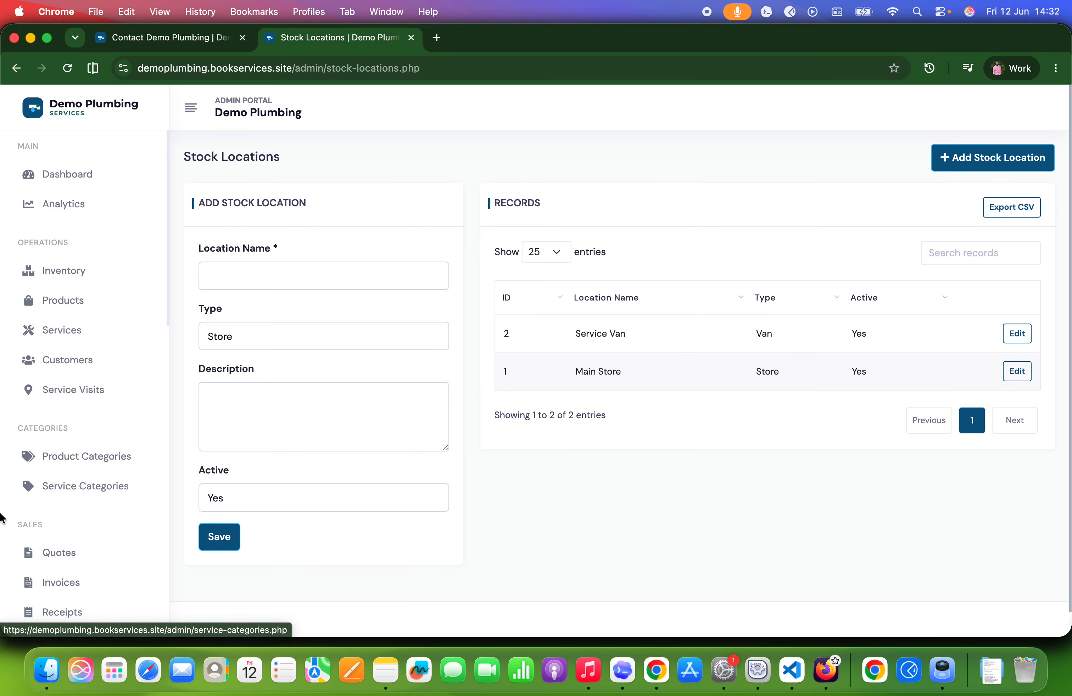
scroll(54, 498, "down", 7)
left_click(76, 483)
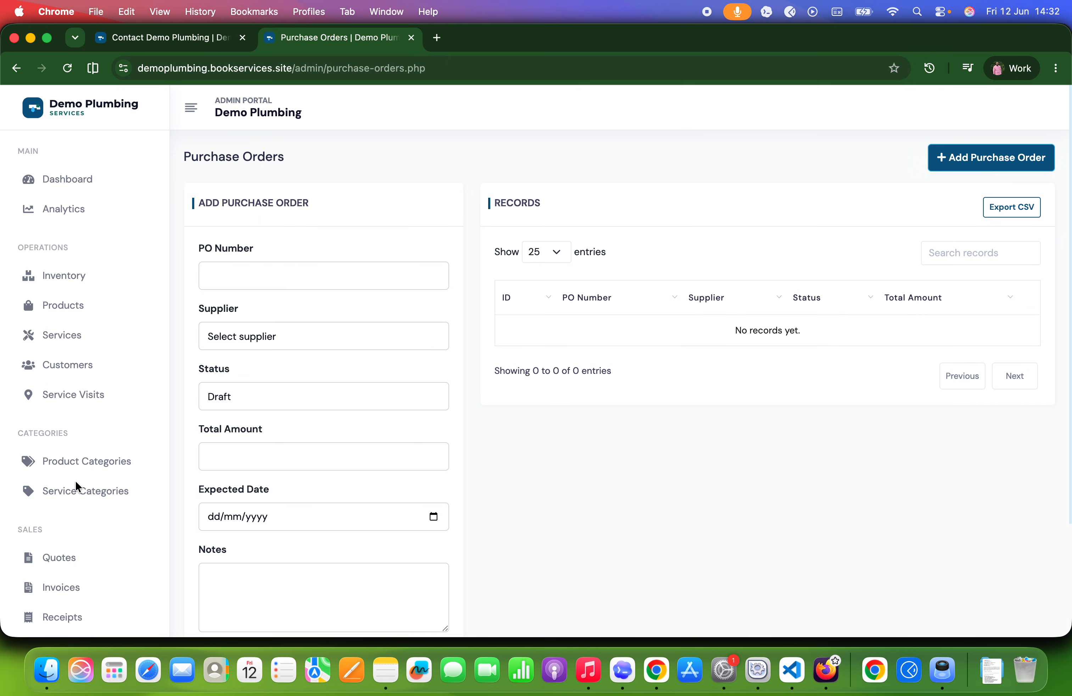
Open the Expenses page to view the Add Expense form and its records table.
scroll(72, 409, "down", 7)
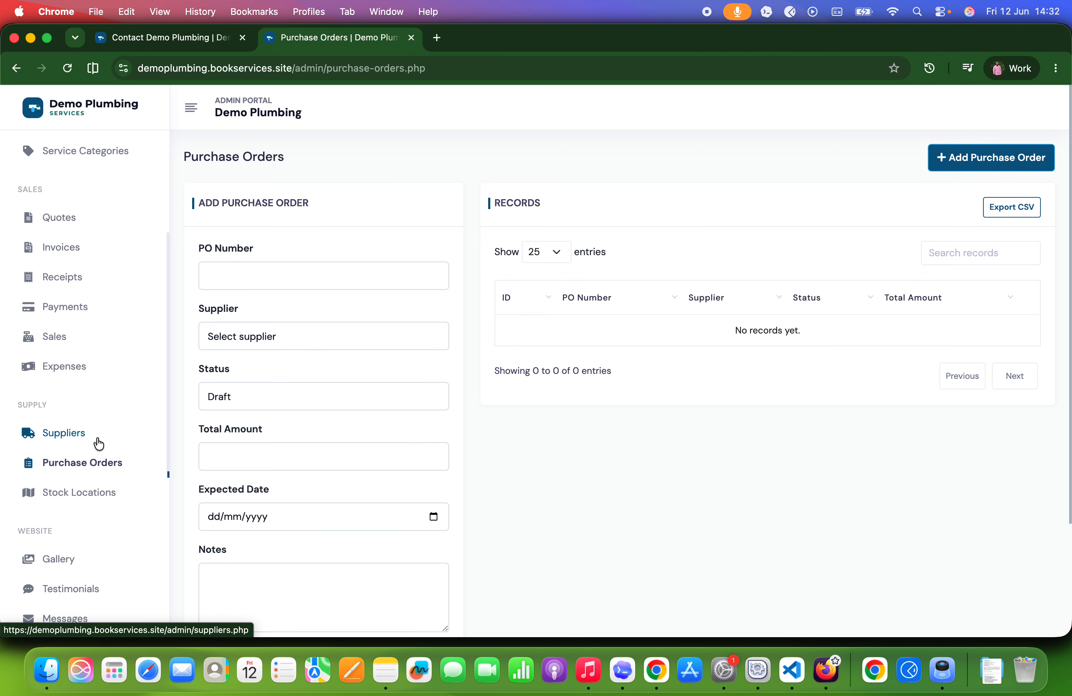
scroll(99, 445, "up", 3)
left_click(72, 506)
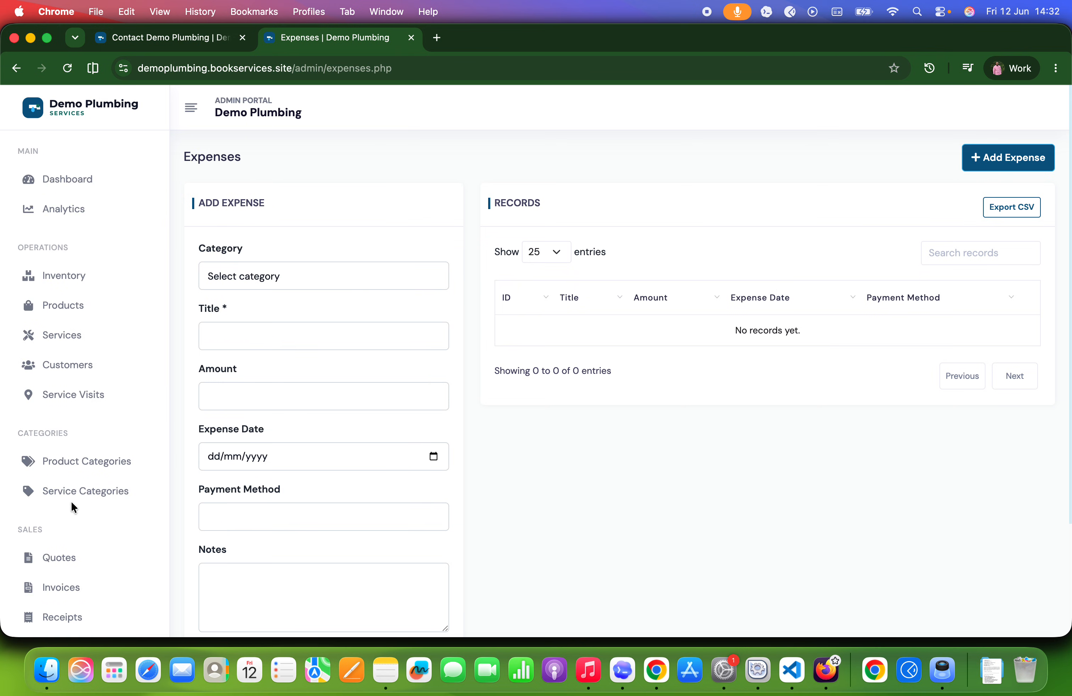
Look over the other sales sections and open the Service Categories page.
scroll(72, 504, "down", 7)
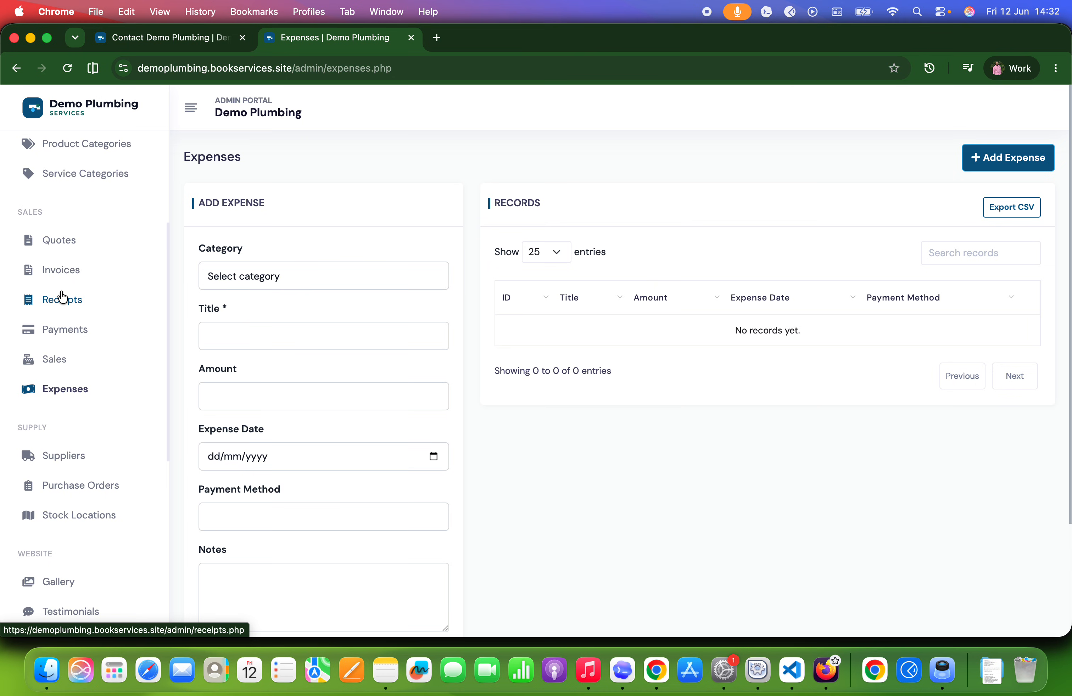
scroll(63, 297, "up", 5)
left_click(69, 368)
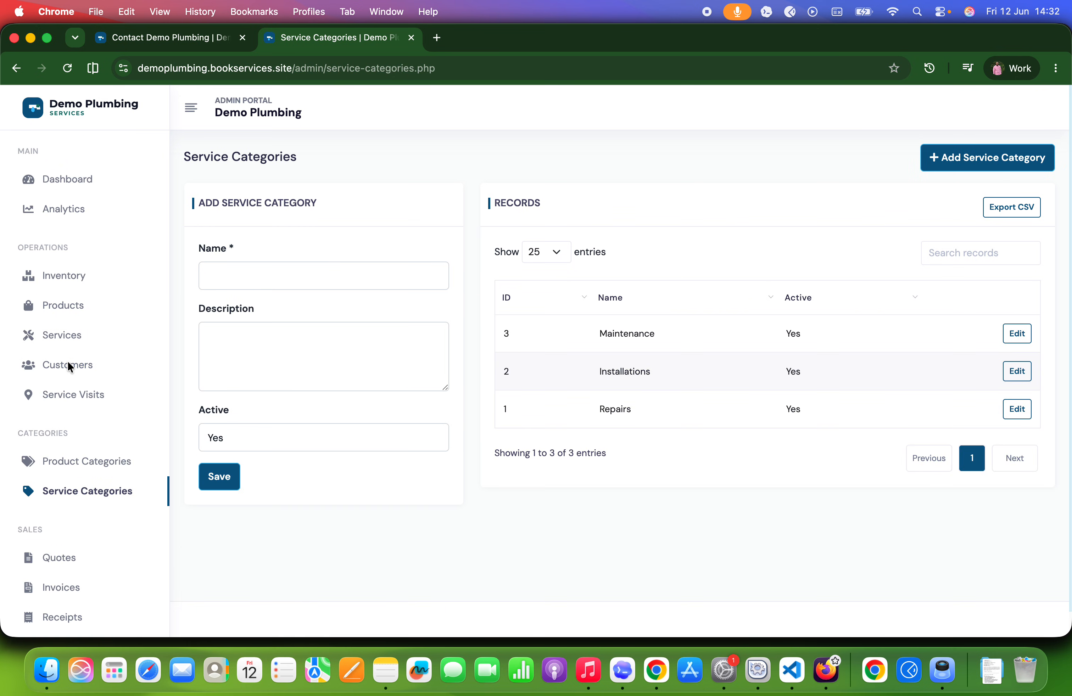
Open the Products page and review the Add Product form from product name and slug down to pricing and stock quantity.
left_click(66, 313)
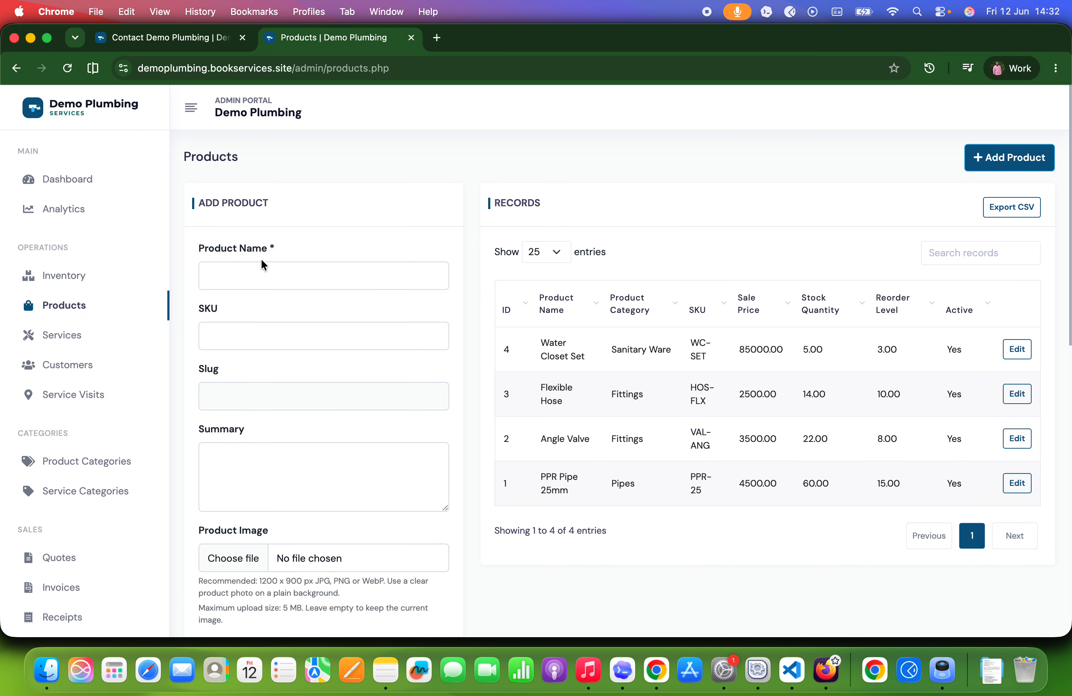
left_click(262, 276)
left_click(244, 402)
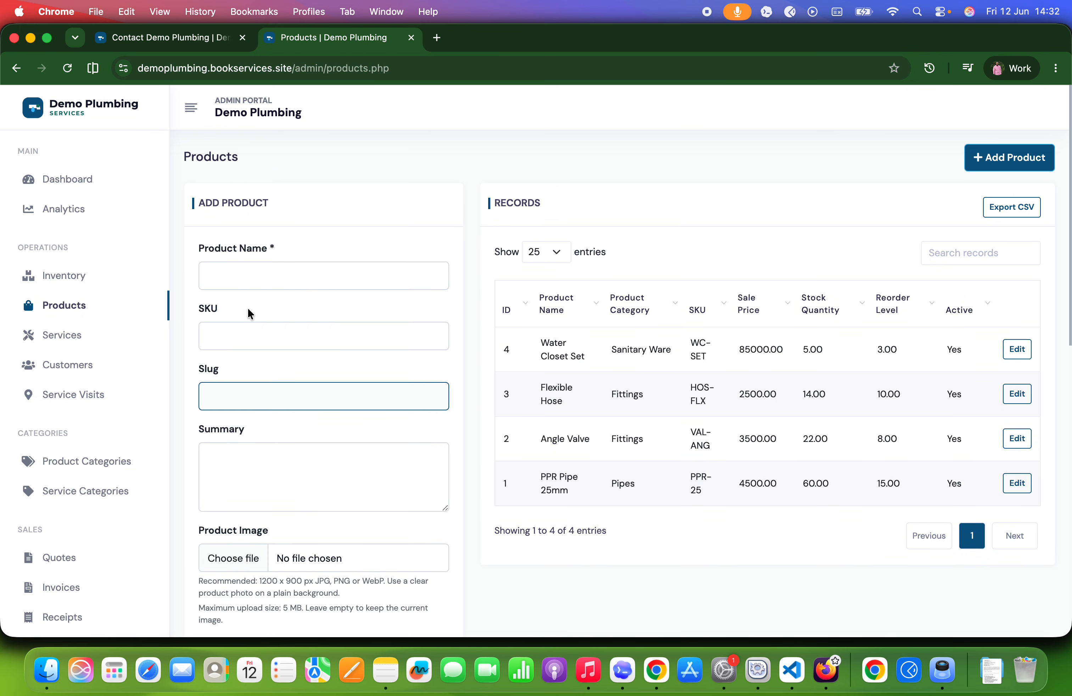
left_click(252, 281)
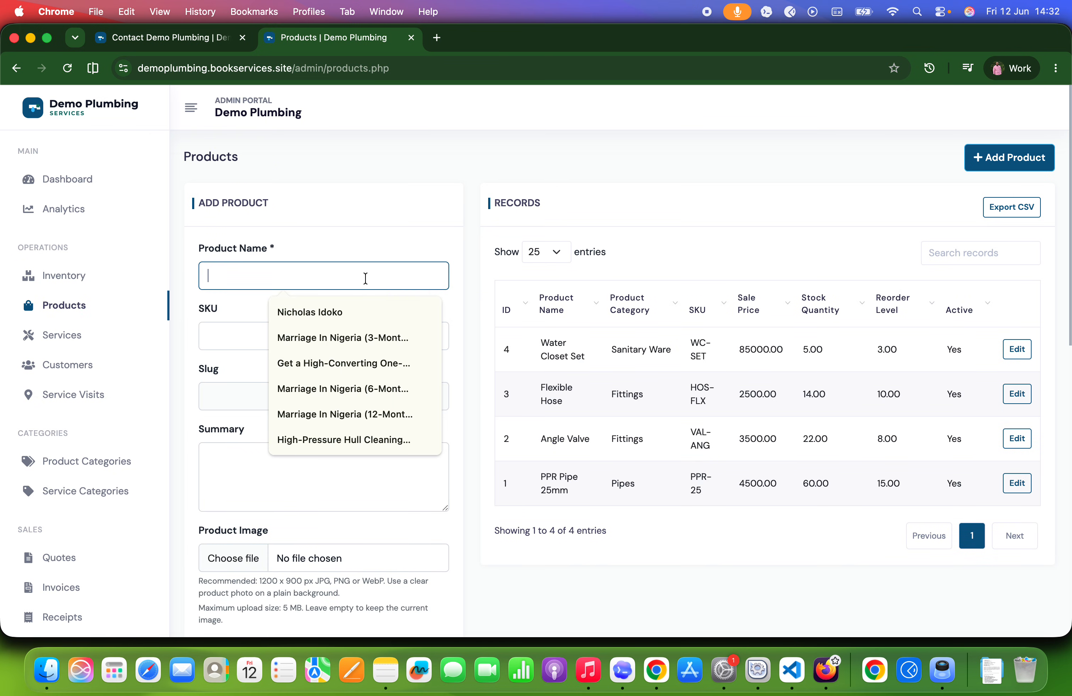
left_click(639, 364)
scroll(612, 329, "down", 8)
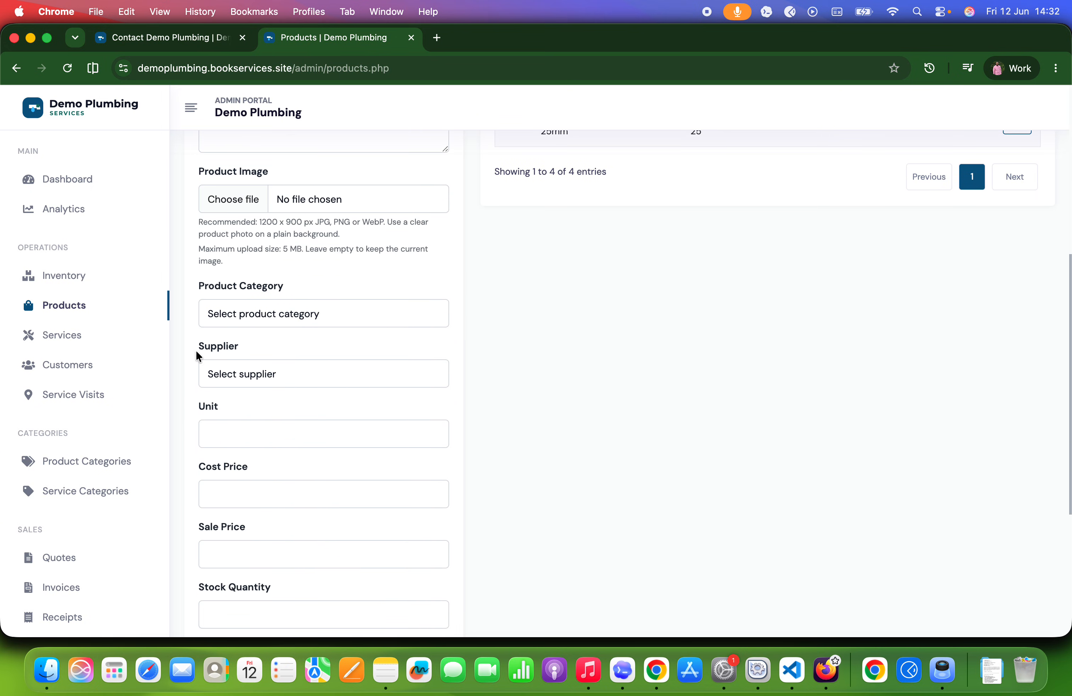
View the Services page, followed by the Service Visits page, and review the Add Service Visit form down to its notes field.
left_click(84, 336)
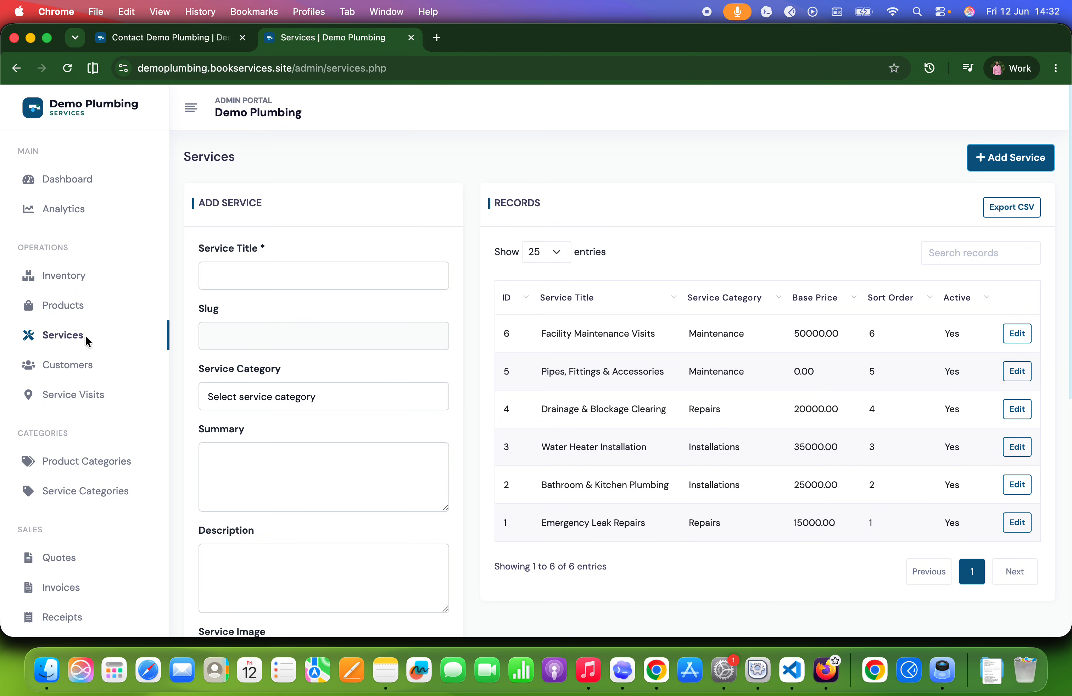
left_click(69, 388)
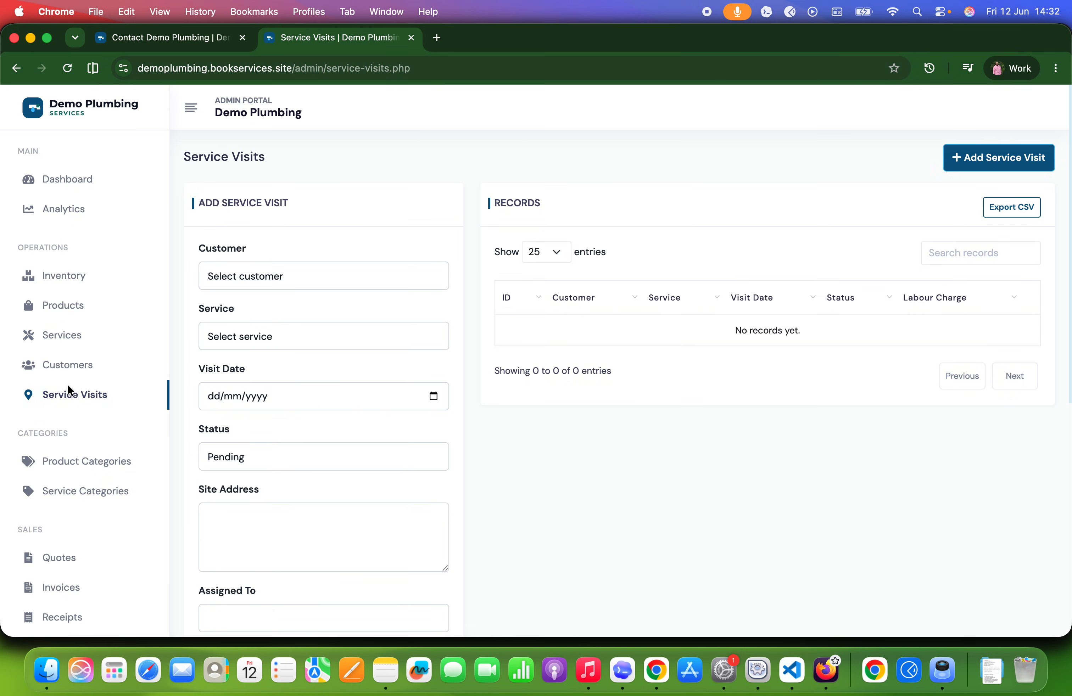
scroll(314, 395, "down", 10)
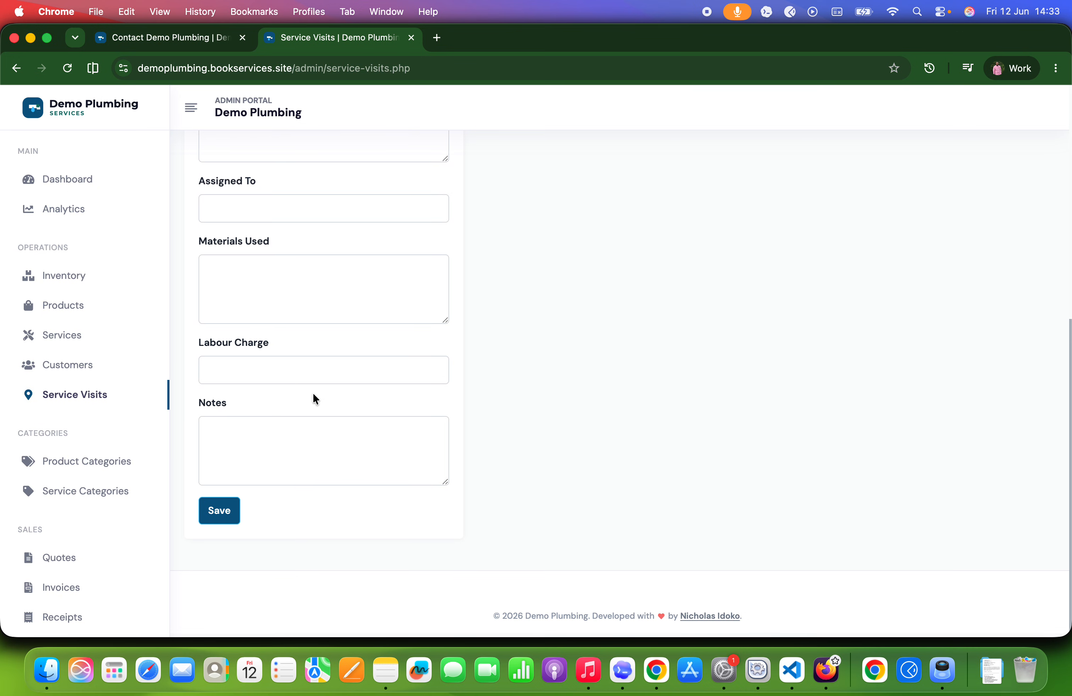
scroll(313, 395, "up", 10)
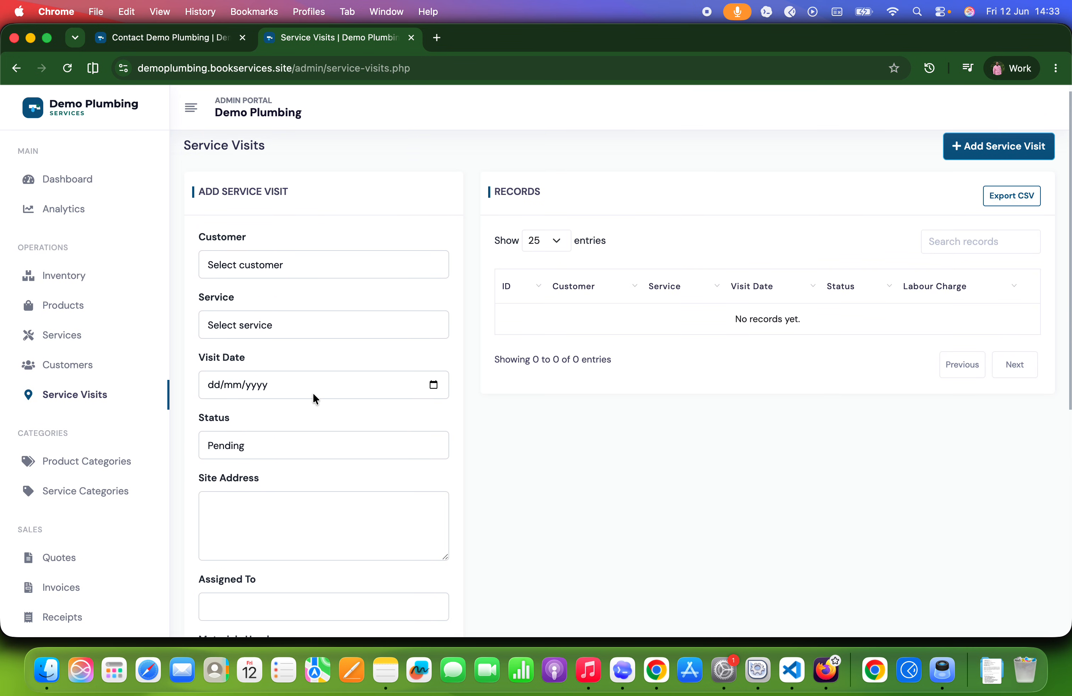
scroll(315, 397, "down", 6)
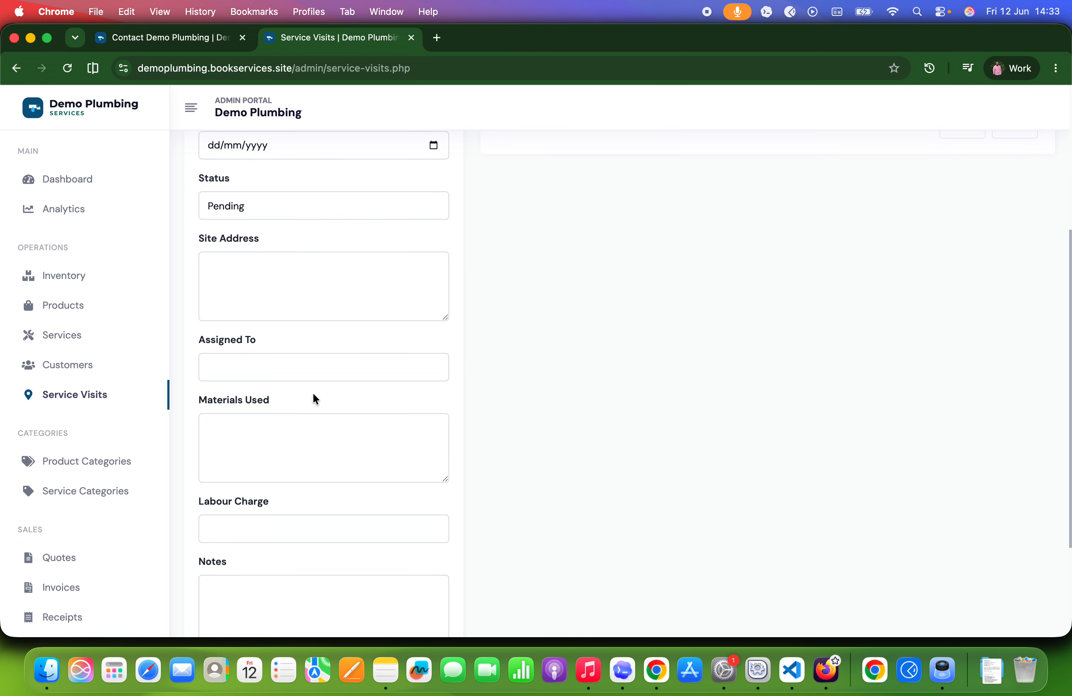
left_click(278, 363)
scroll(278, 363, "down", 4)
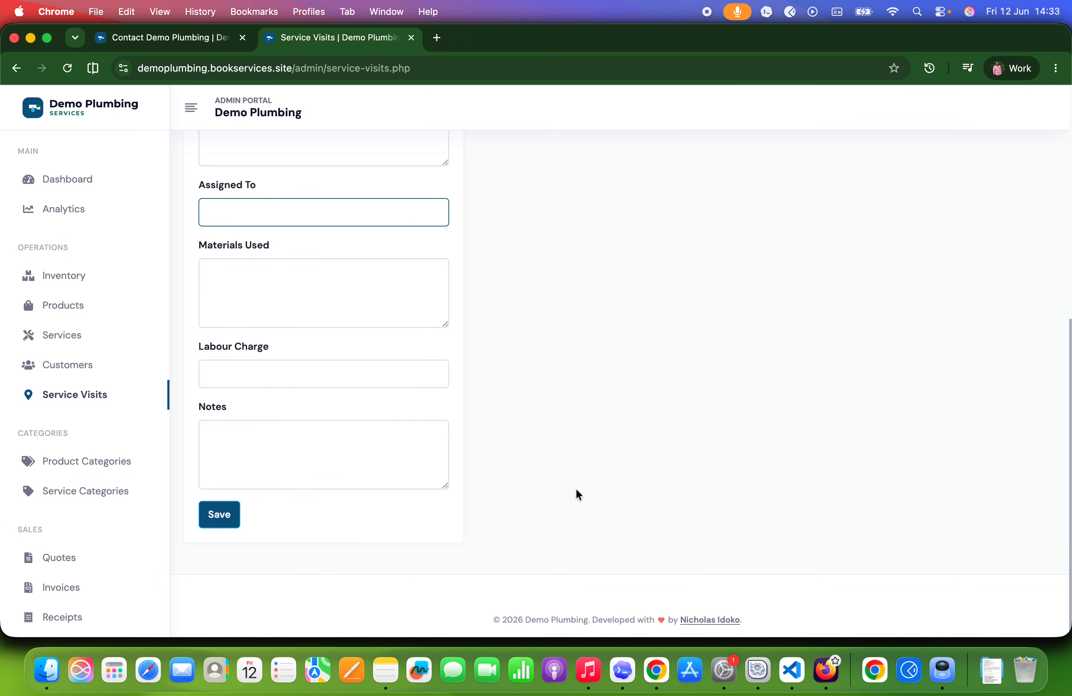
Review the Add Customer / Buyer form on the Customers page and open the Inventory page for stock movements.
left_click(85, 366)
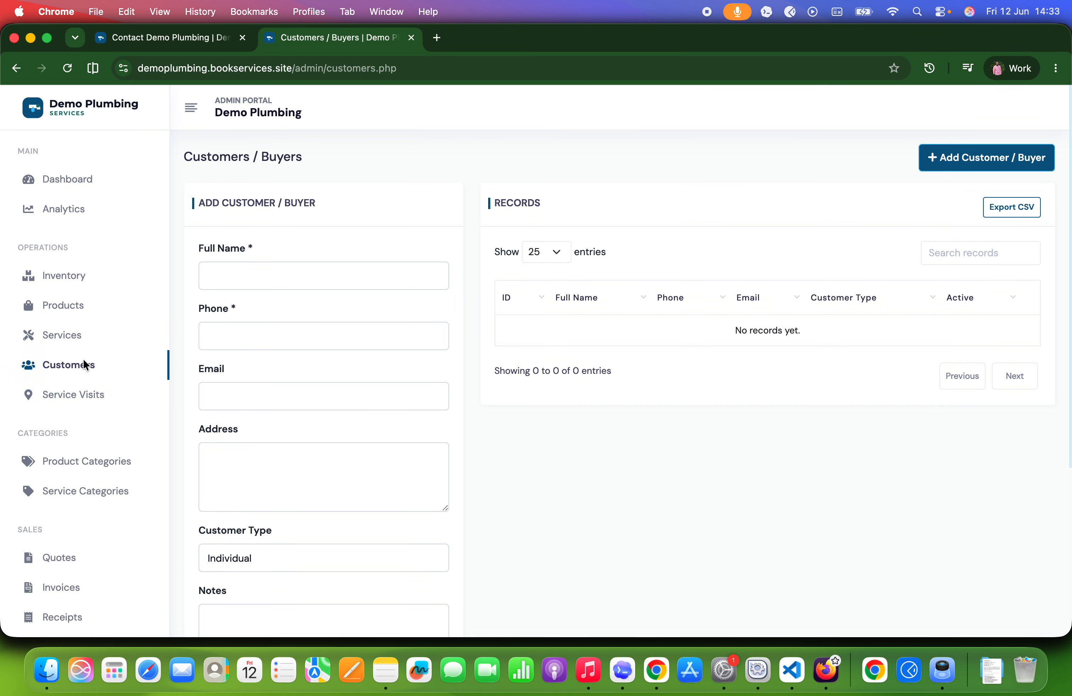
scroll(288, 310, "down", 5)
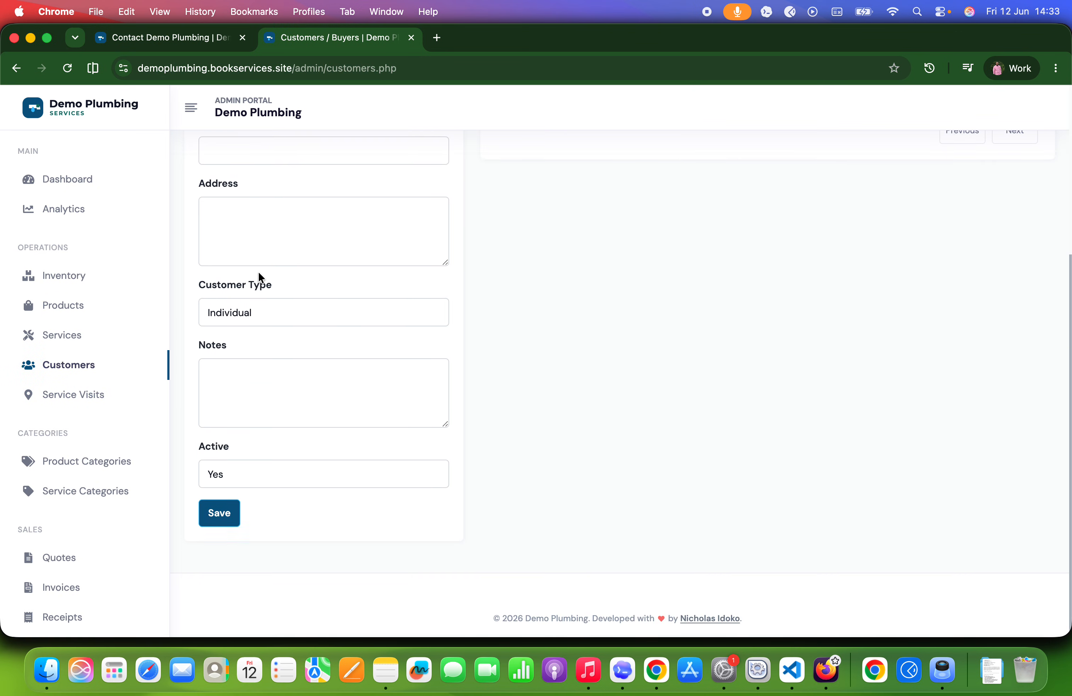
scroll(473, 411, "up", 5)
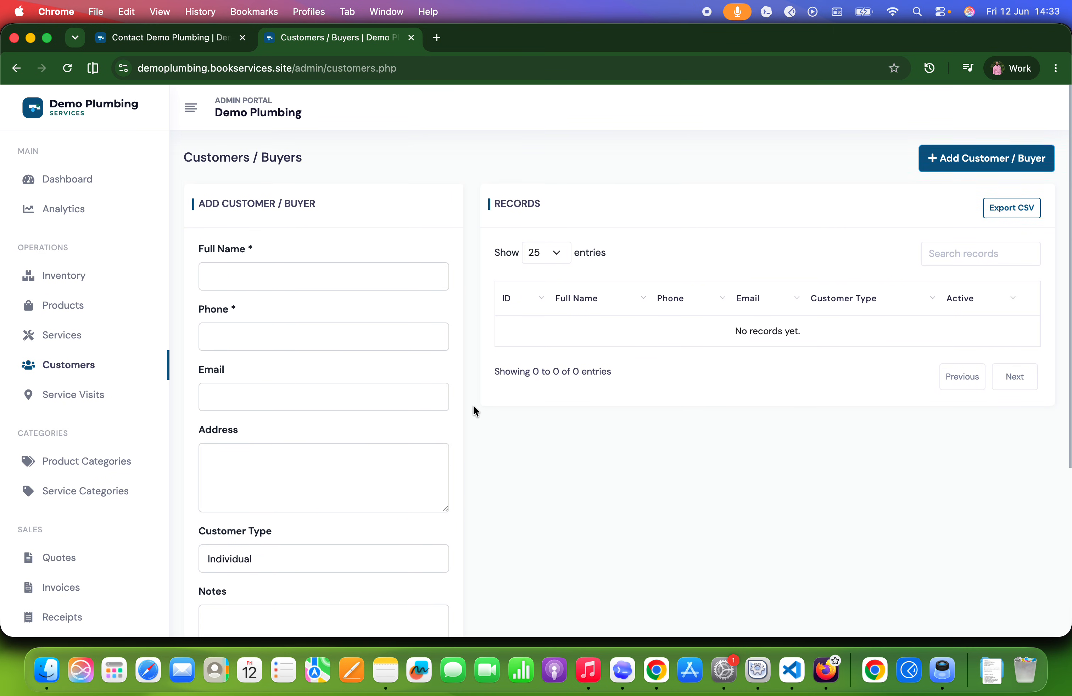
left_click(68, 276)
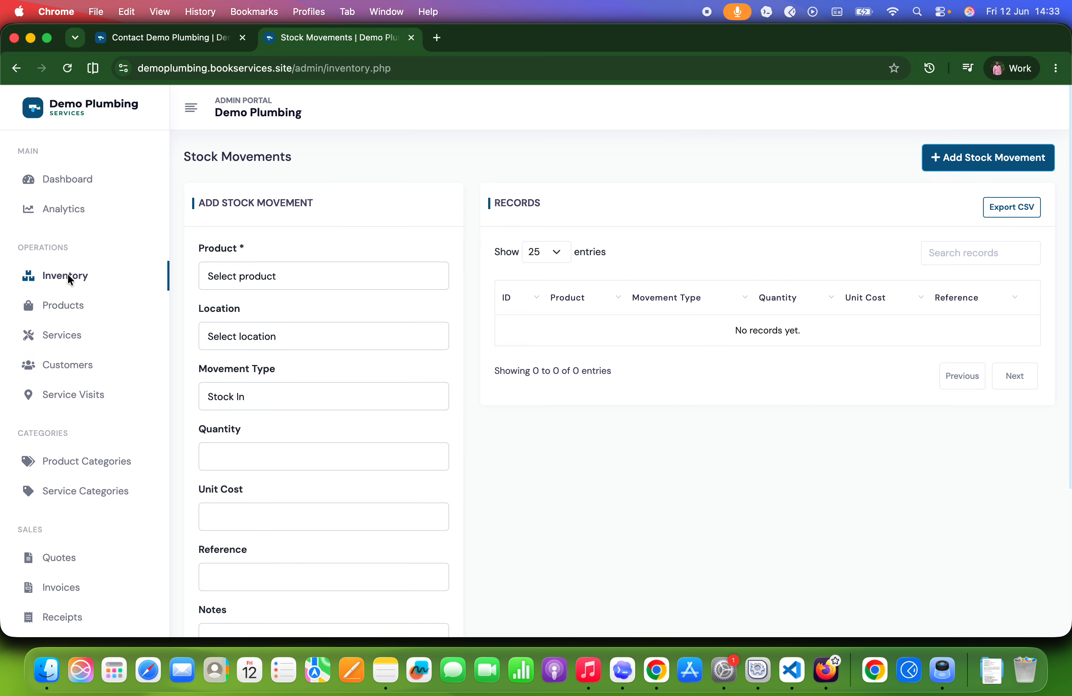
Review the Add Stock Movement form down to its notes field, including the available movement types.
scroll(255, 369, "down", 3)
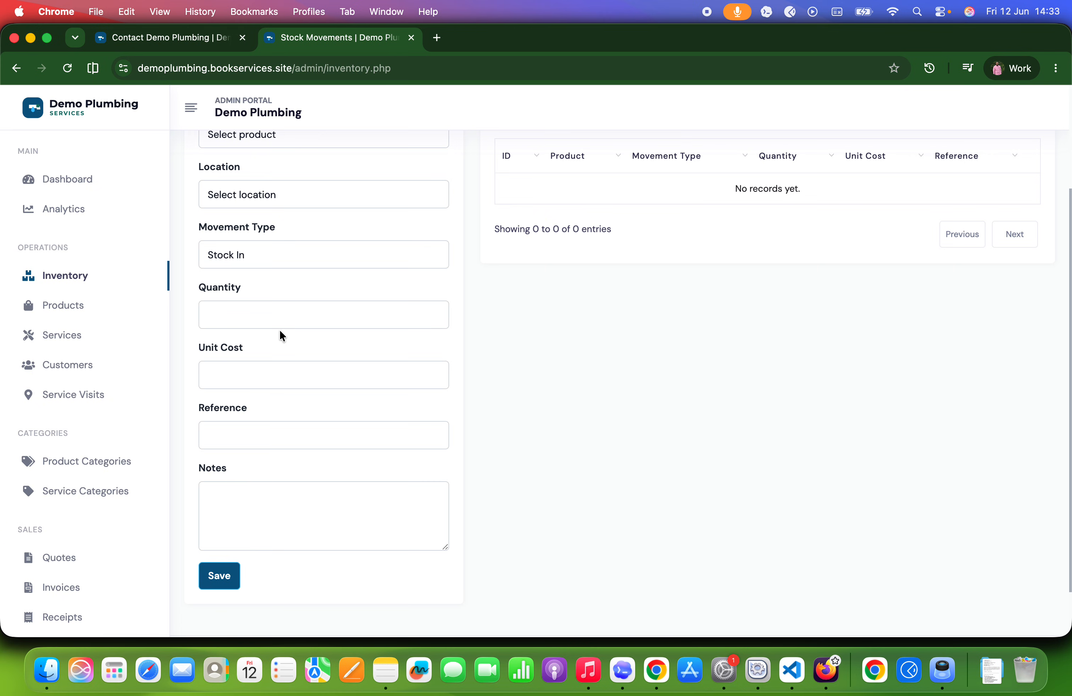
left_click(300, 249)
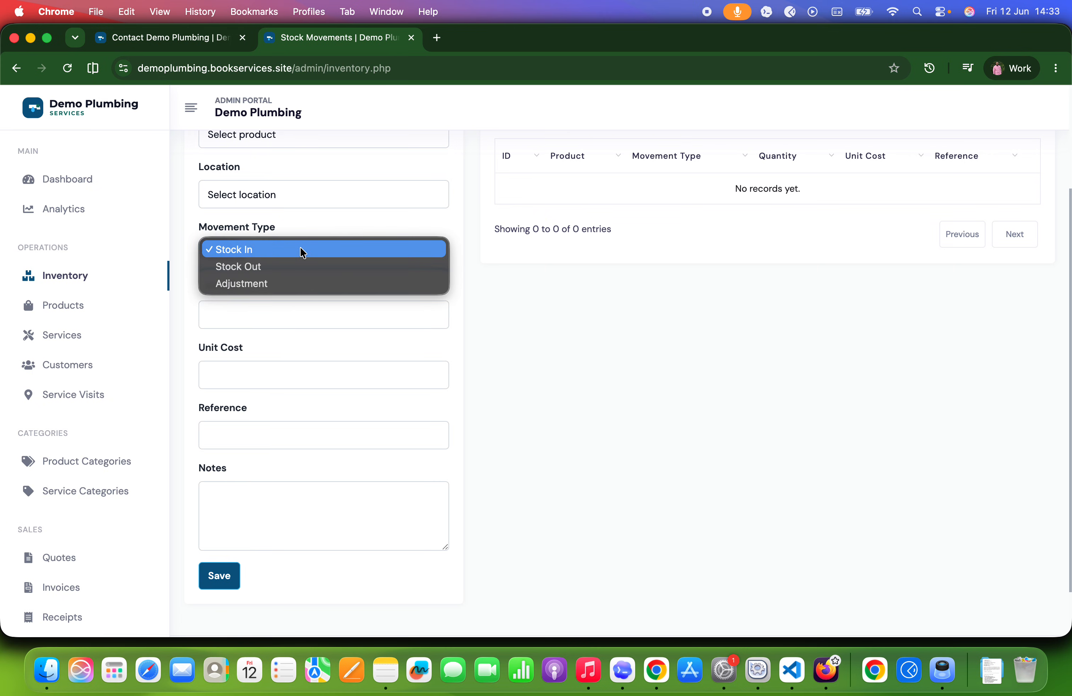
left_click(503, 365)
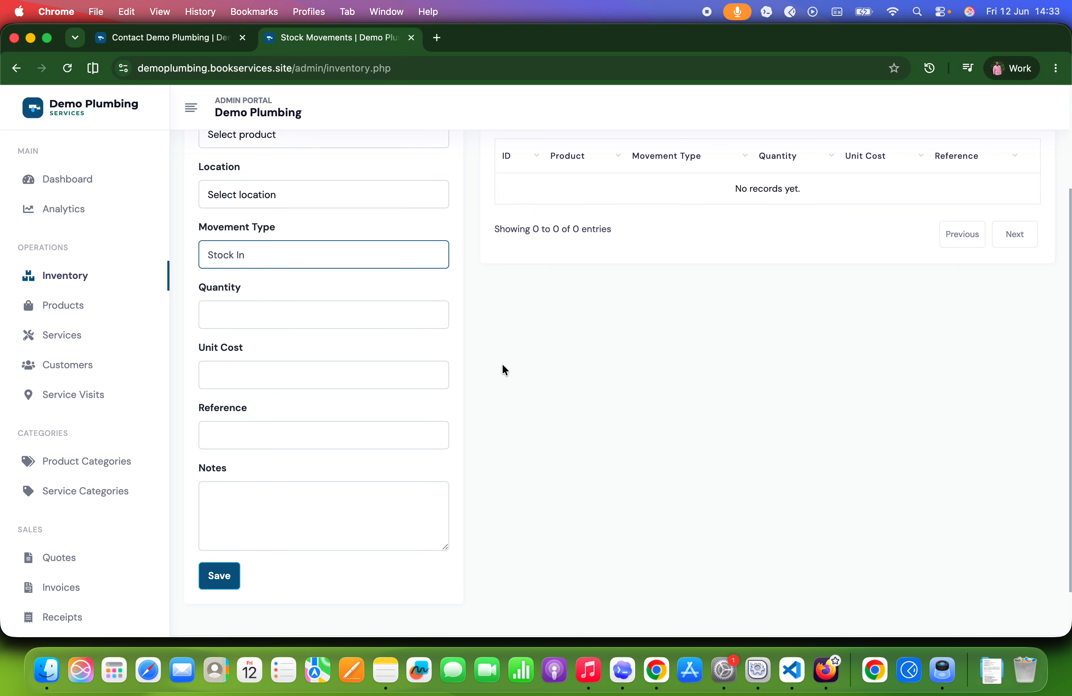
Open the admin Dashboard, view the top of the public Contact page, and return to the Dashboard.
left_click(80, 182)
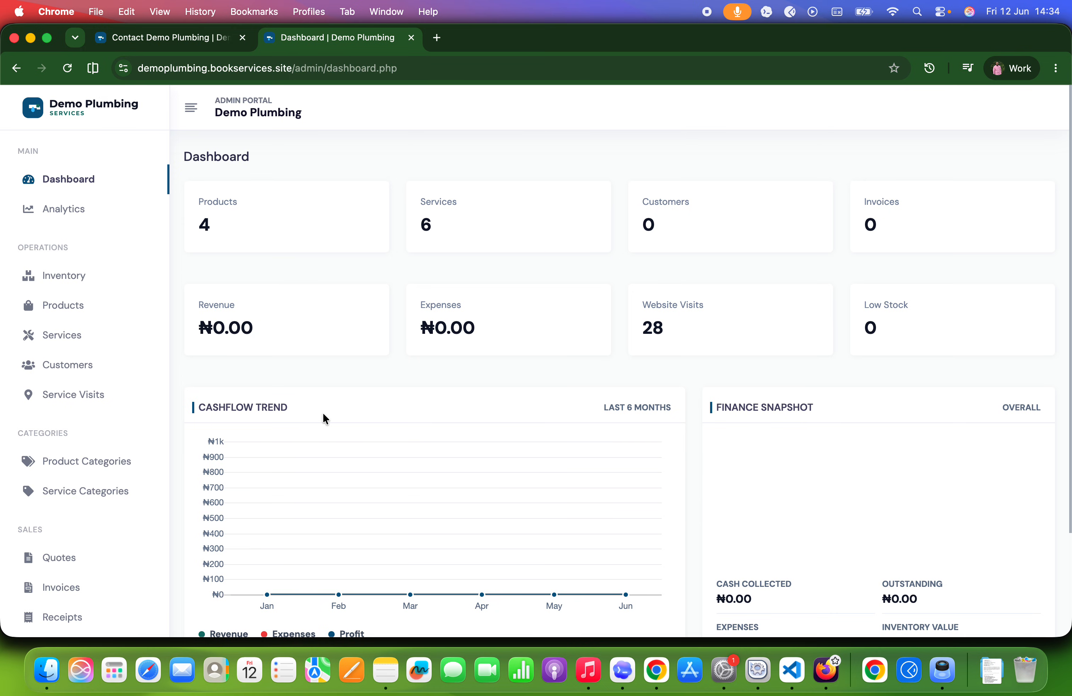
left_click(182, 40)
scroll(263, 258, "up", 15)
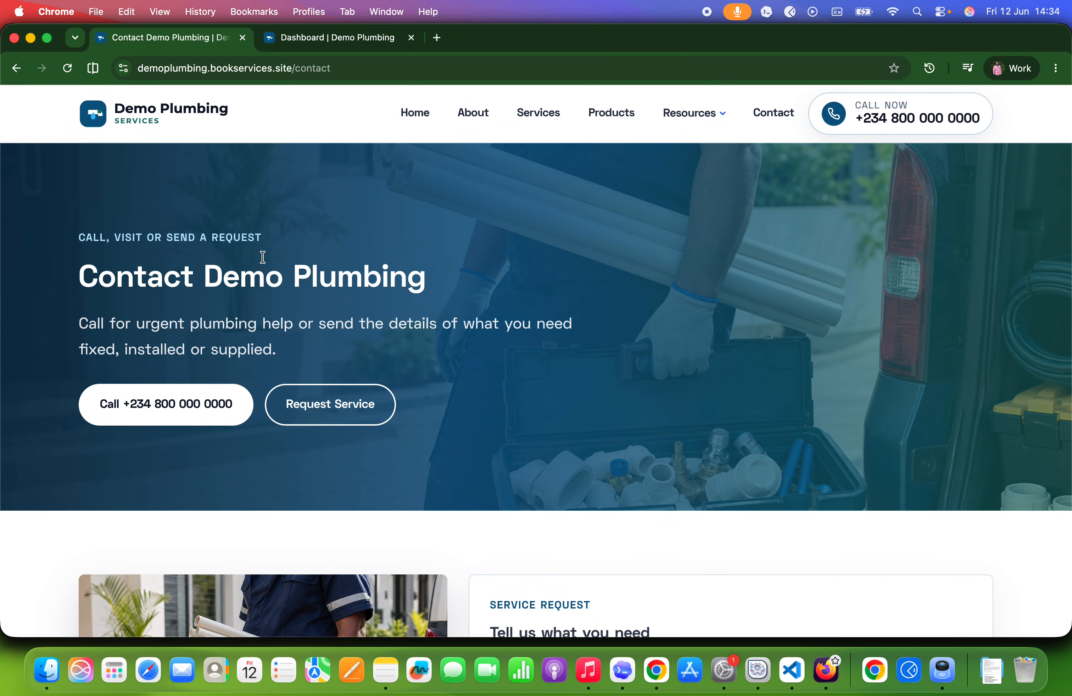
left_click(336, 41)
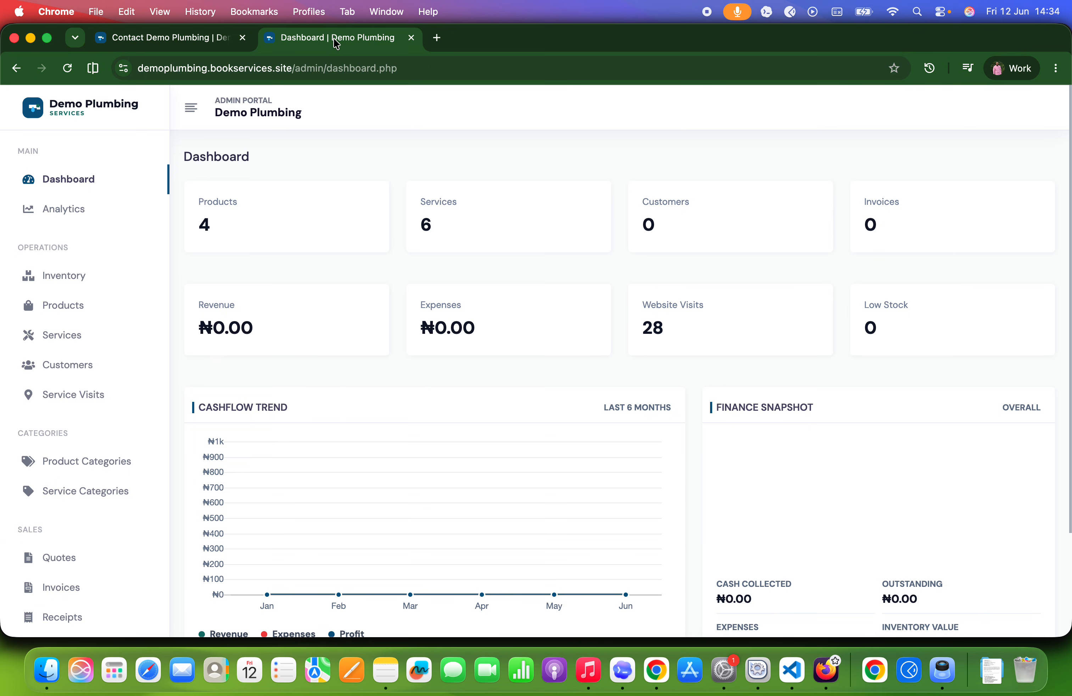